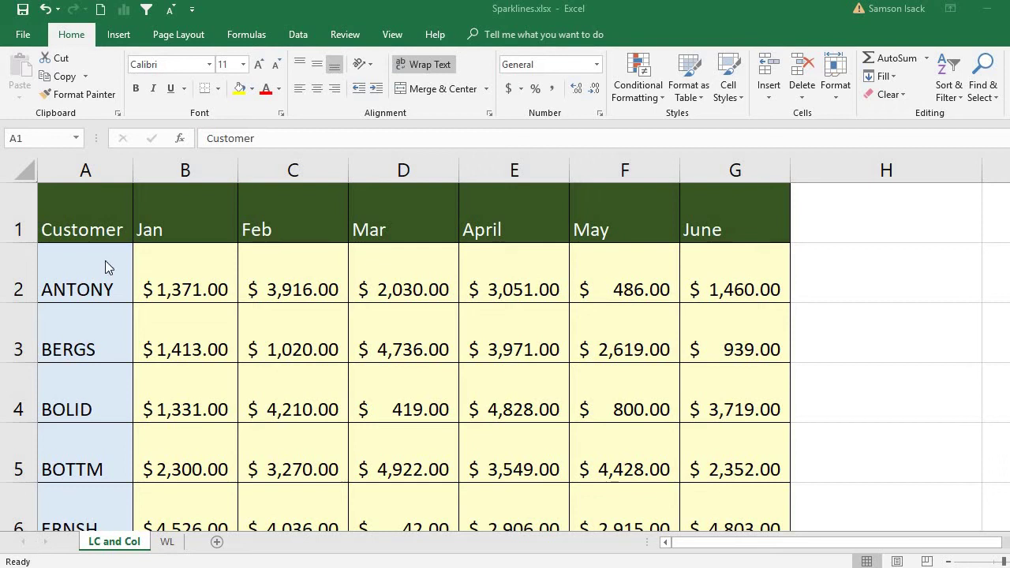
Pick cell H2 beside ANTONY's January–June figures and bring up the Insert ribbon.
click(111, 287)
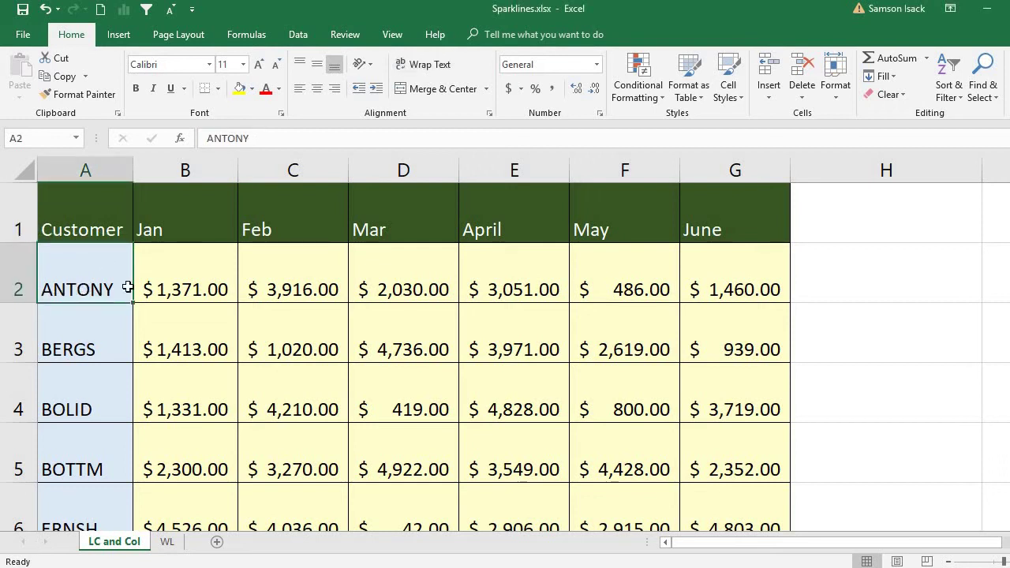
click(219, 277)
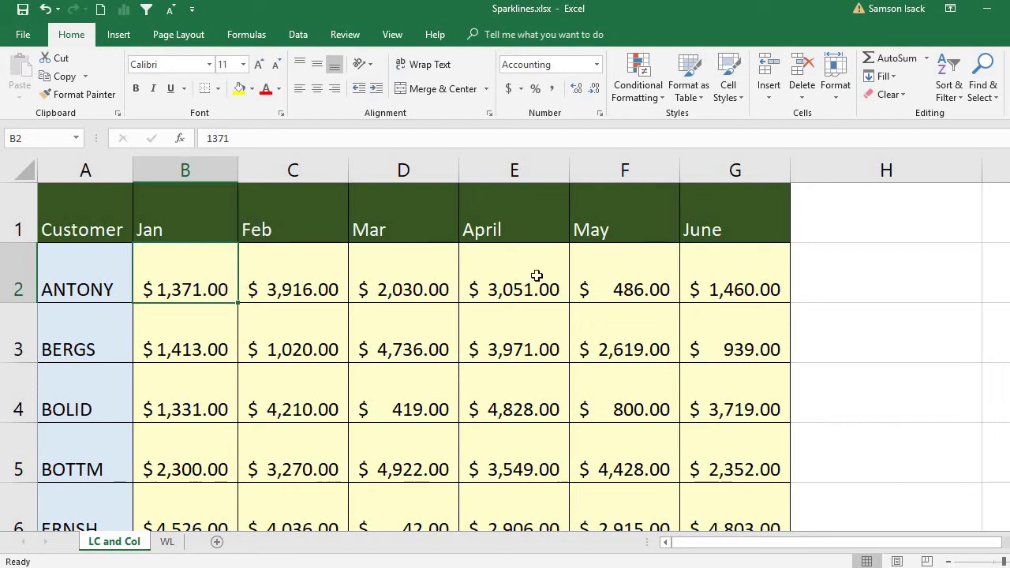
click(709, 272)
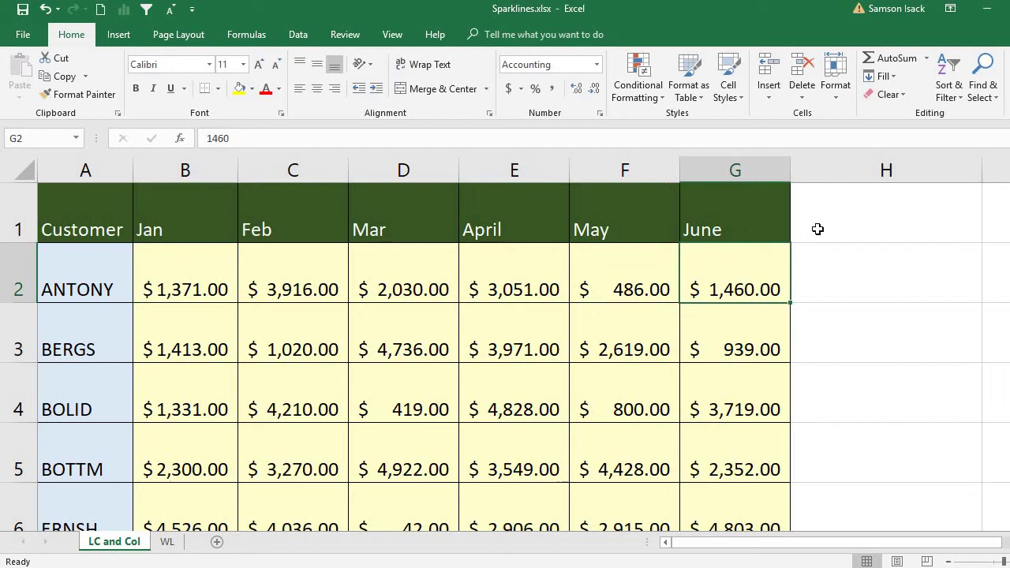
click(876, 270)
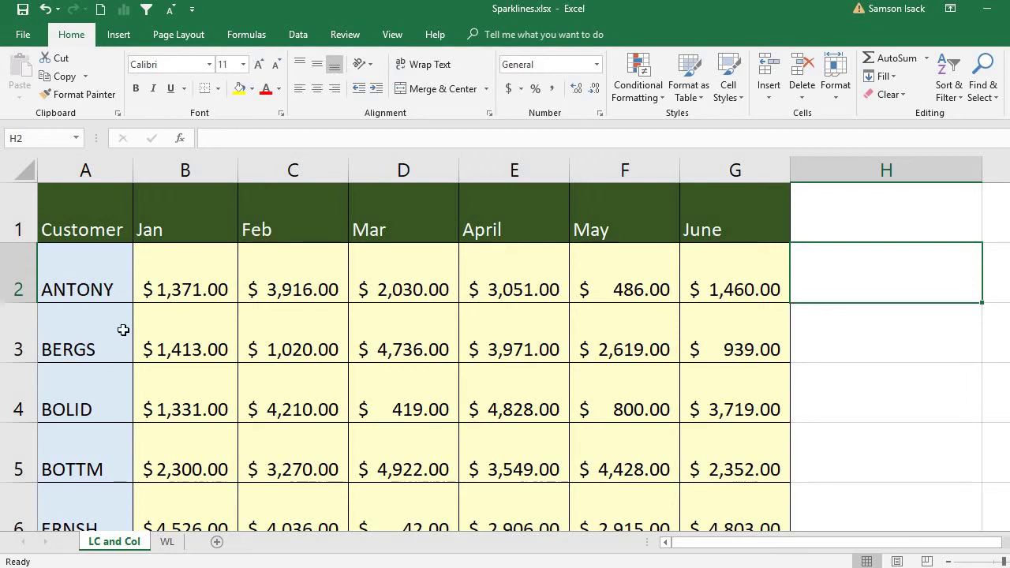
click(119, 34)
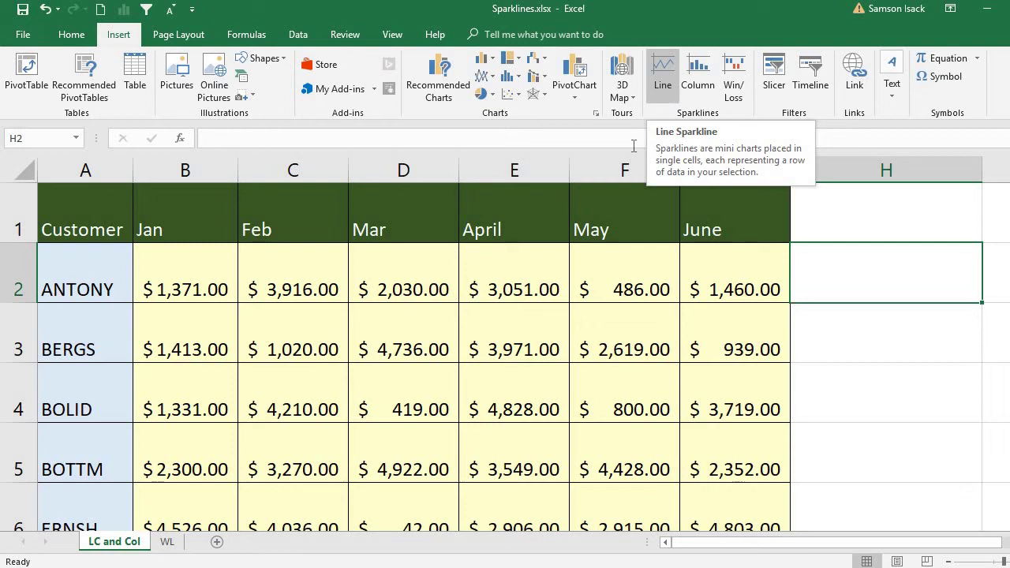
Select ANTONY's values B2:G2 and cell H2, then start a Line sparkline.
drag(173, 287, 746, 294)
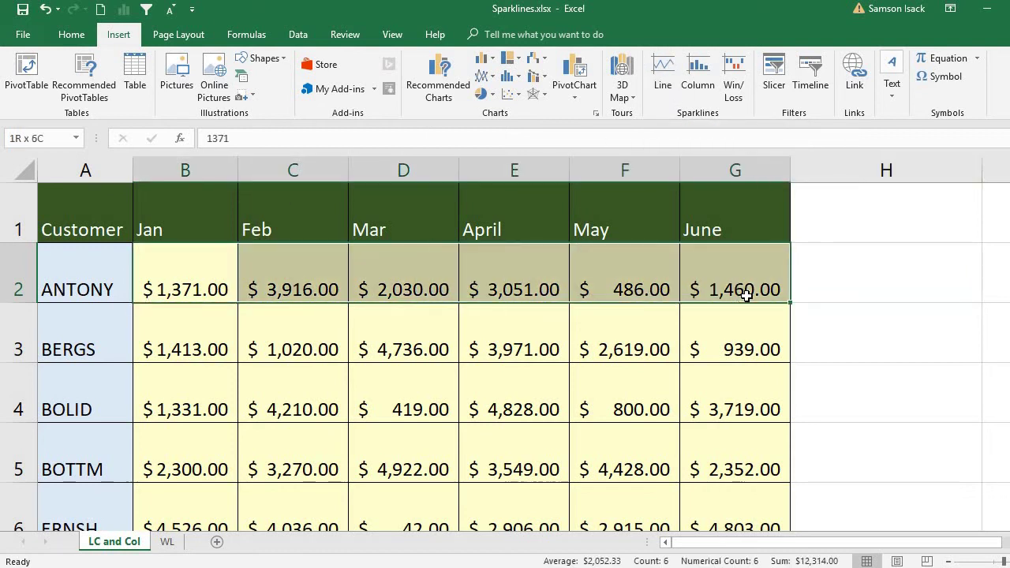
click(931, 272)
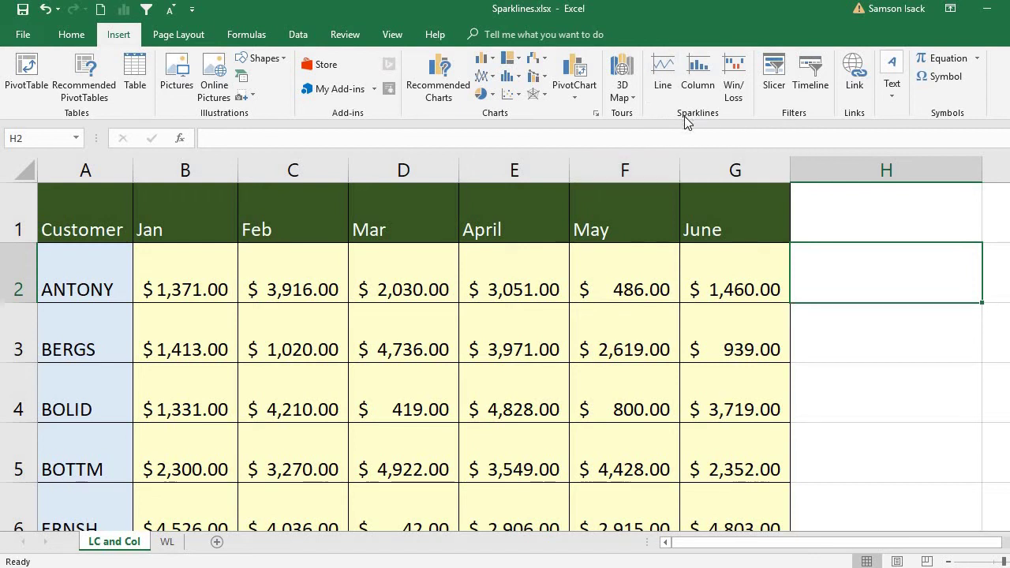
click(661, 86)
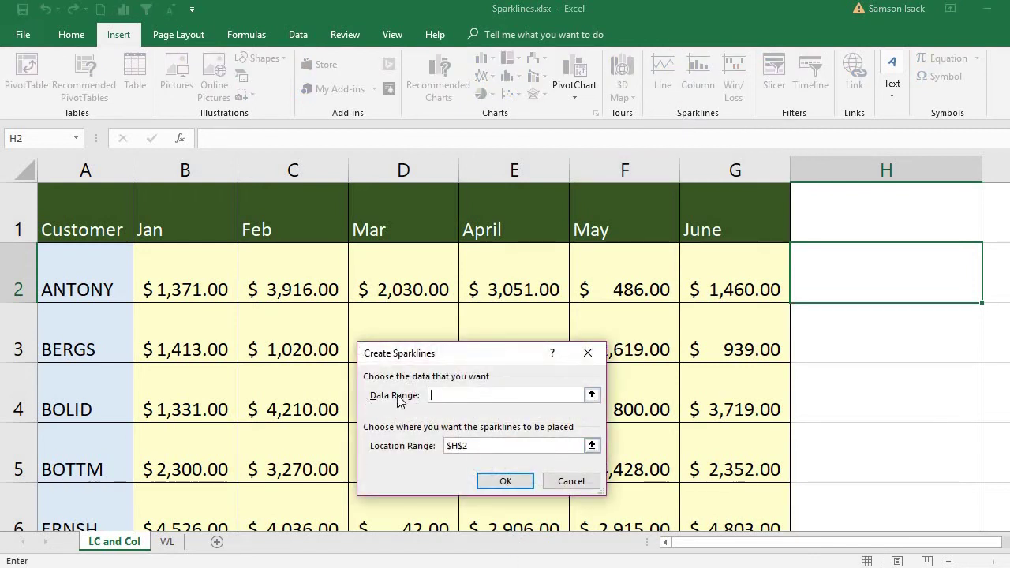
Create the line sparkline with data range B2:G2 and location range $H$2.
drag(177, 280, 692, 279)
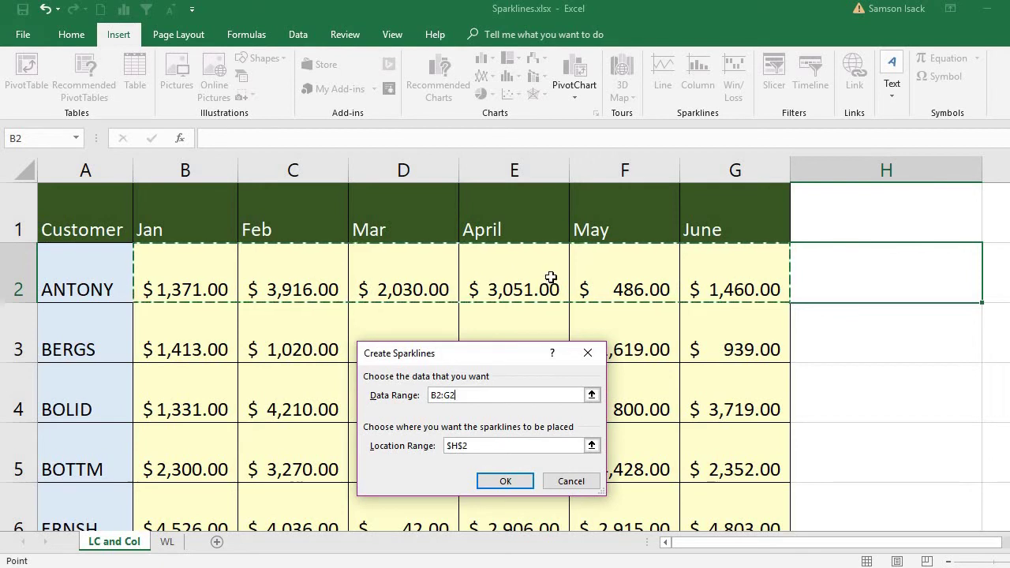
click(489, 448)
drag(489, 447, 446, 446)
click(865, 286)
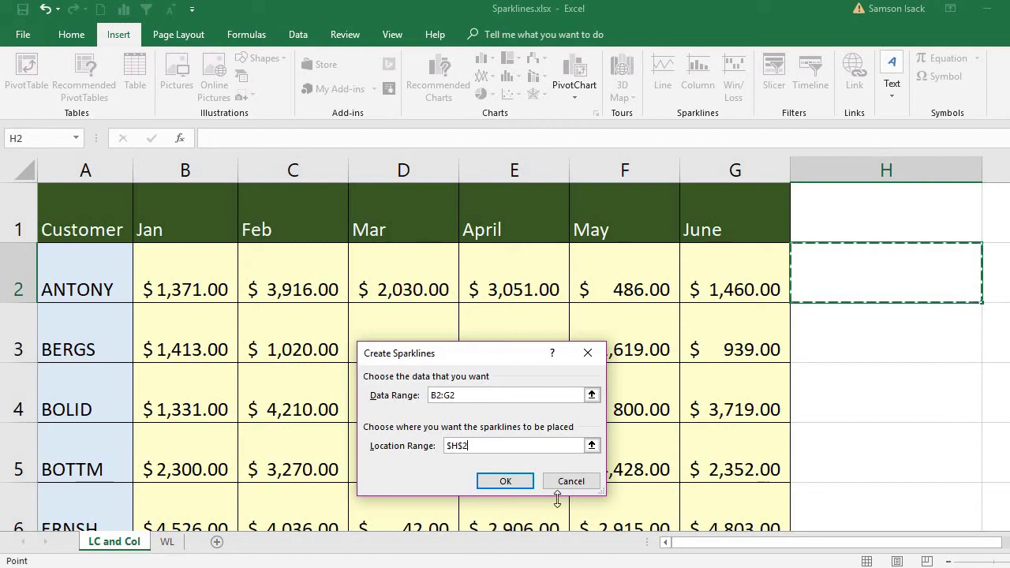
click(518, 479)
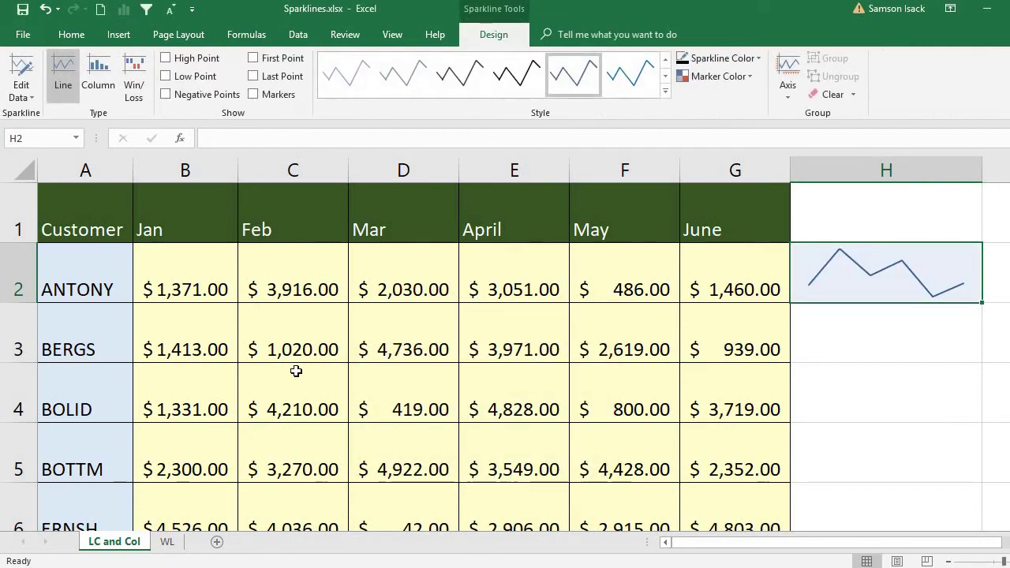
Fill the H2 sparkline down into H3 to chart BERGS's monthly sales.
drag(165, 288, 806, 267)
click(897, 287)
drag(984, 304, 981, 356)
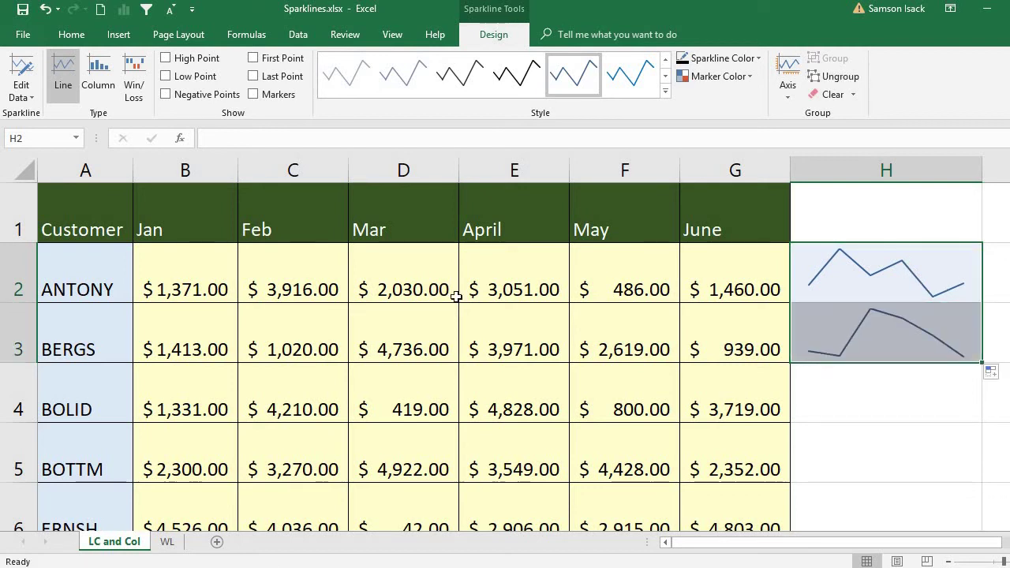
click(95, 350)
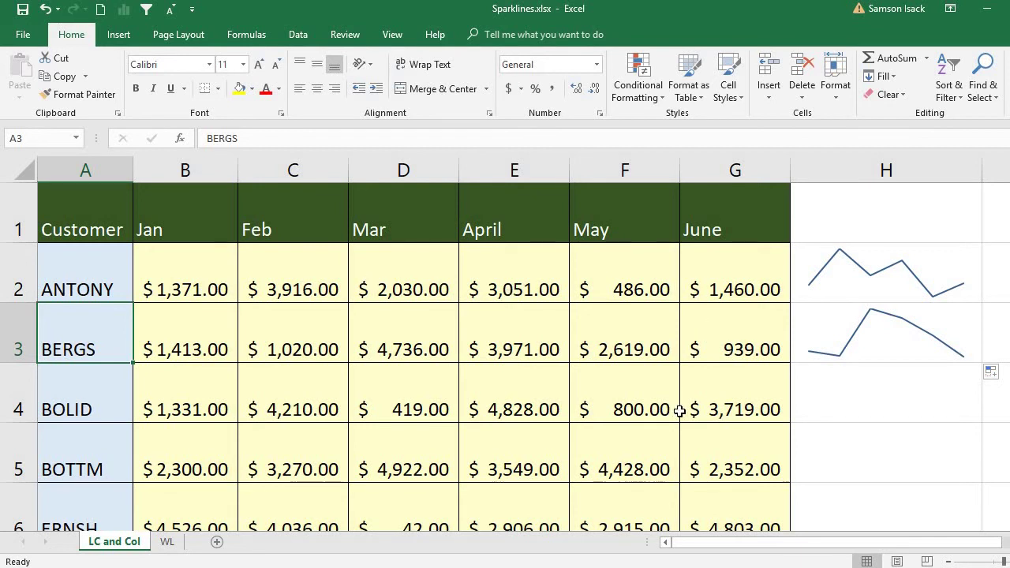
click(903, 276)
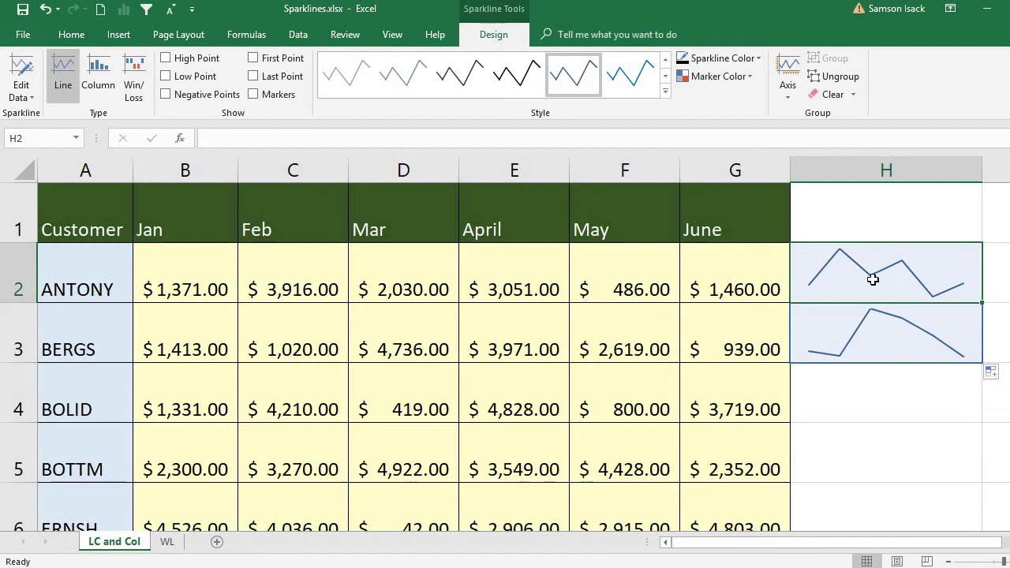
Insert line sparklines with data range B2:G278 and location range H2:H278.
click(116, 34)
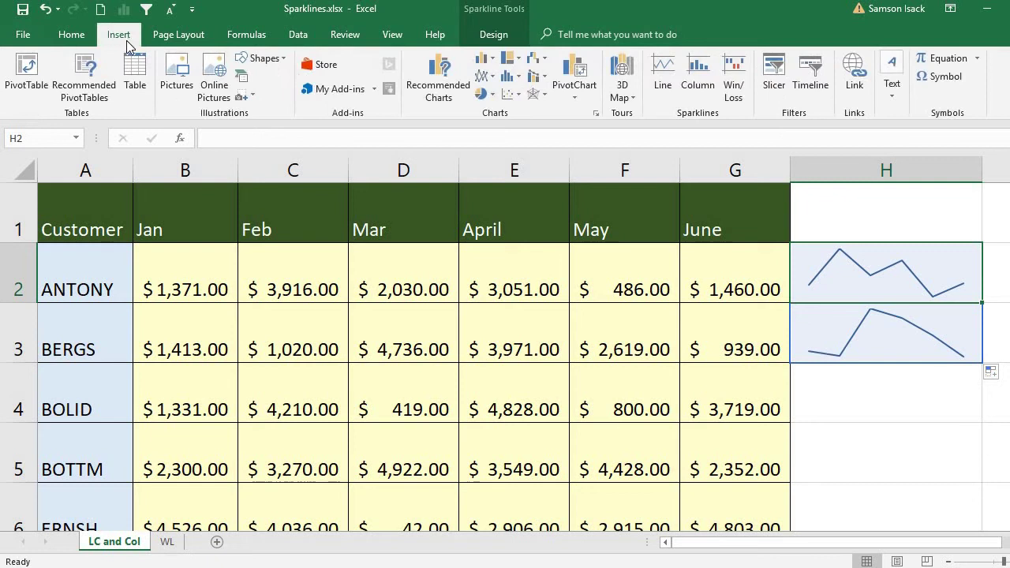
click(663, 77)
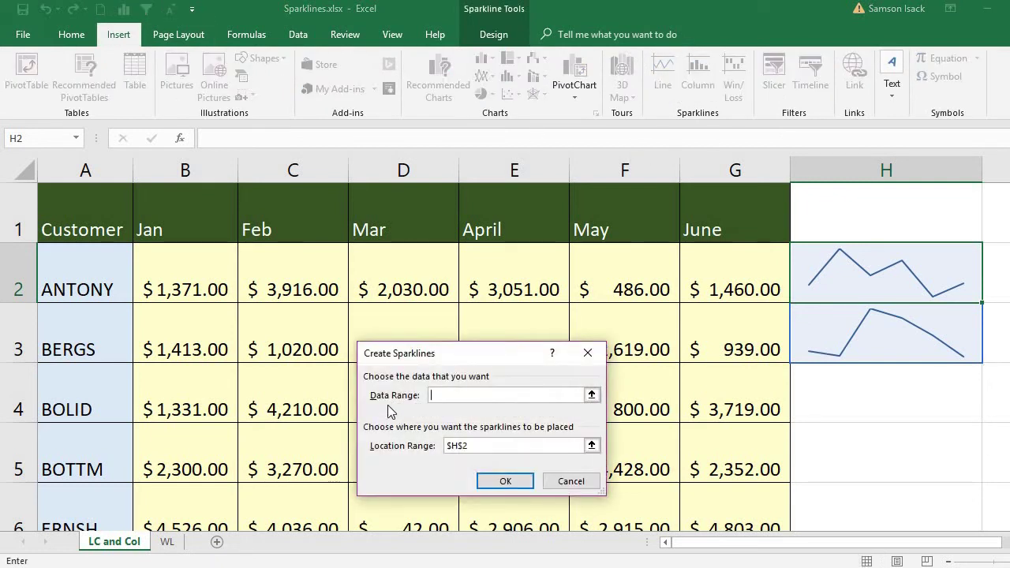
drag(180, 273, 710, 290)
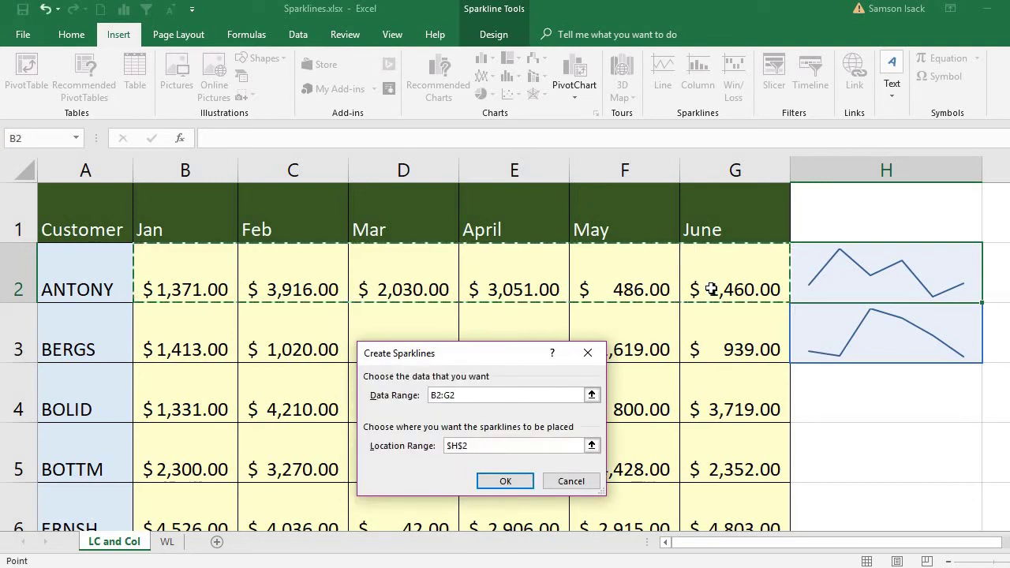
key(ctrl+shift+Down)
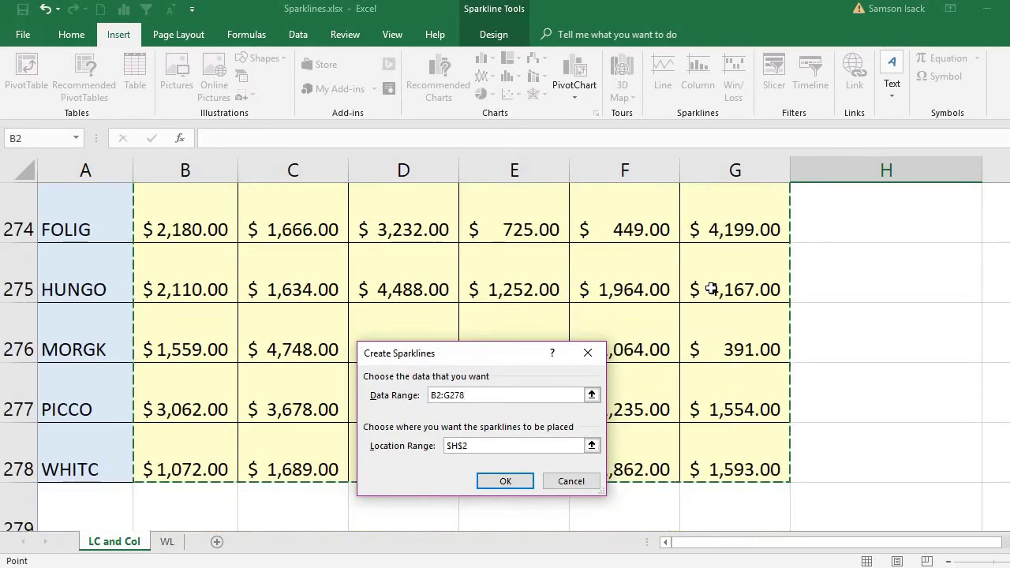
click(479, 447)
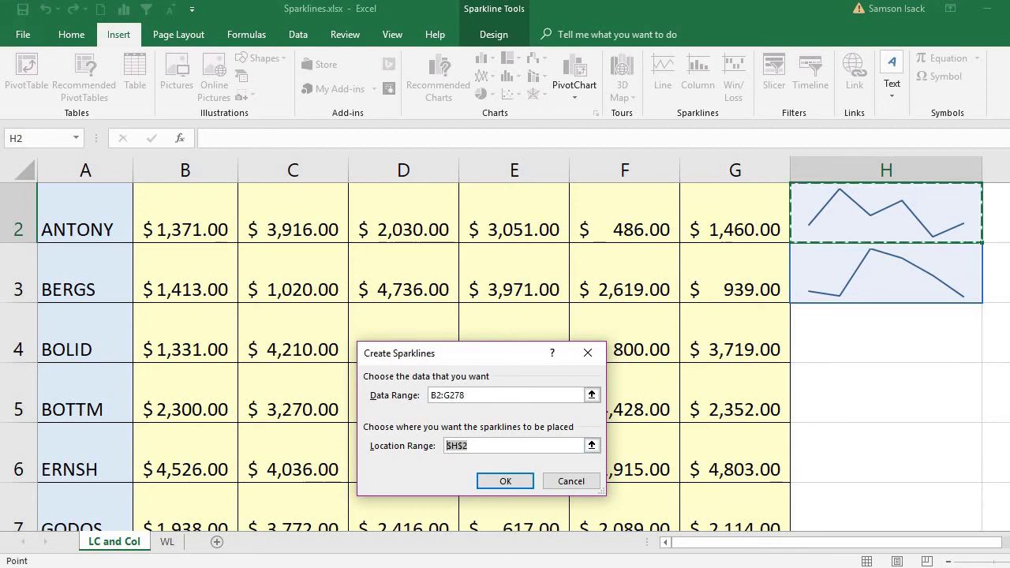
scroll(906, 270, up, 1)
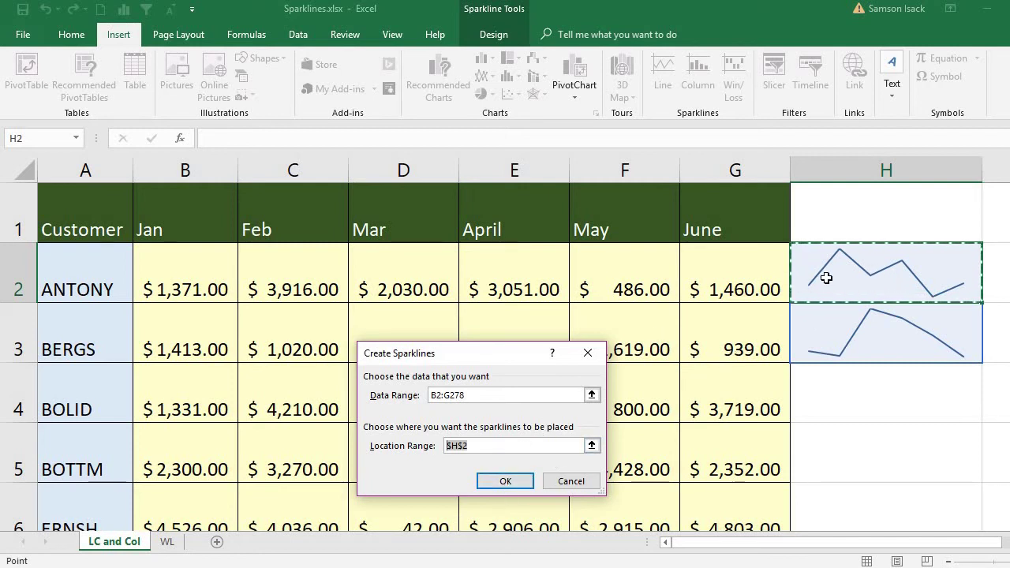
drag(827, 278, 884, 411)
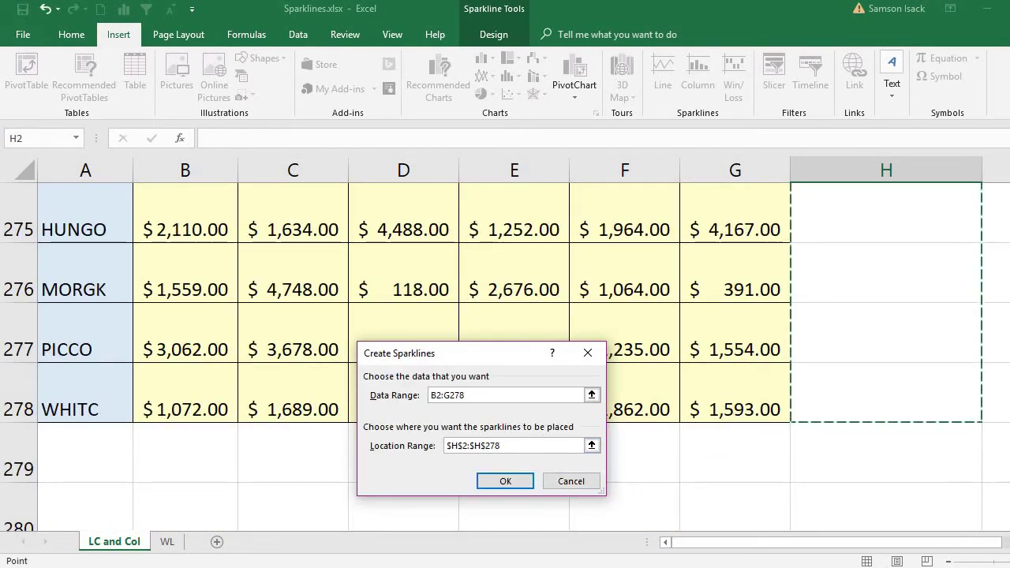
click(520, 481)
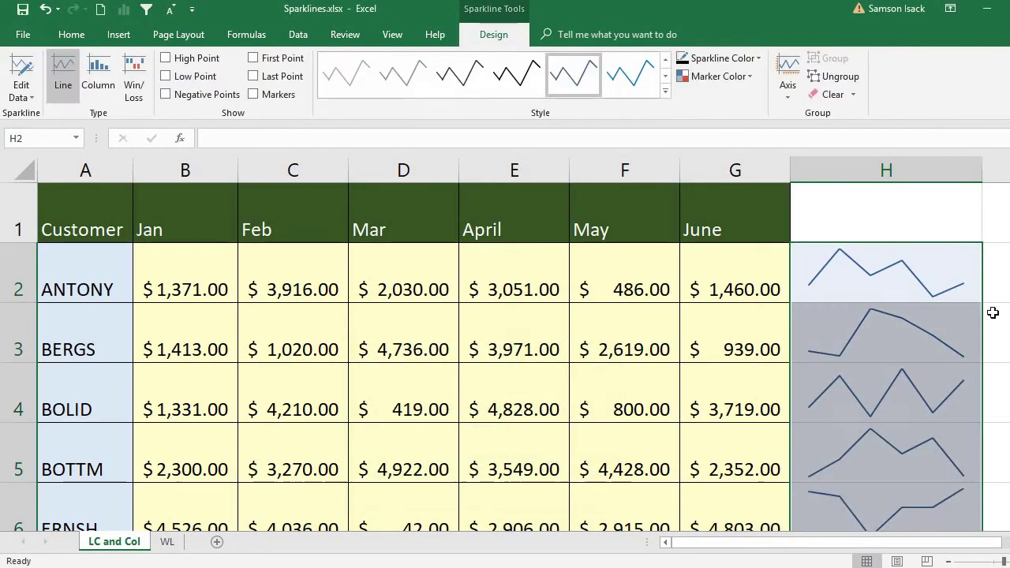
click(896, 297)
click(874, 340)
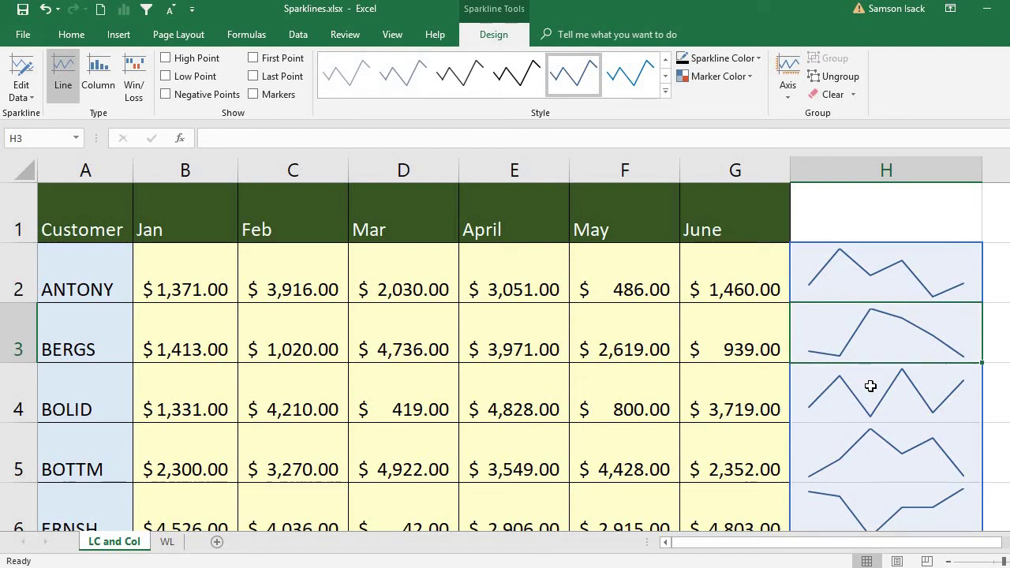
click(871, 390)
click(873, 442)
click(870, 505)
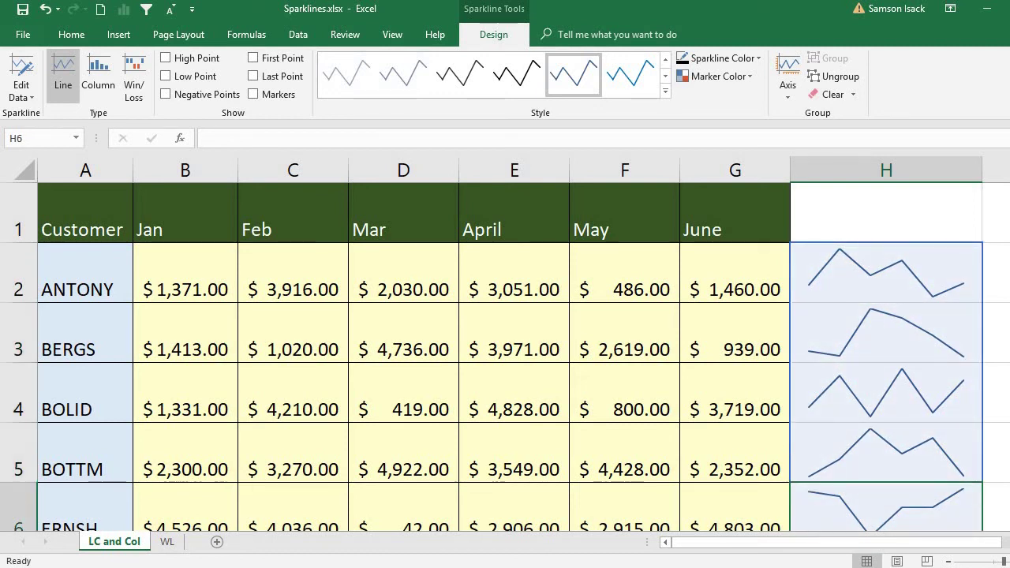
scroll(920, 411, down, 1)
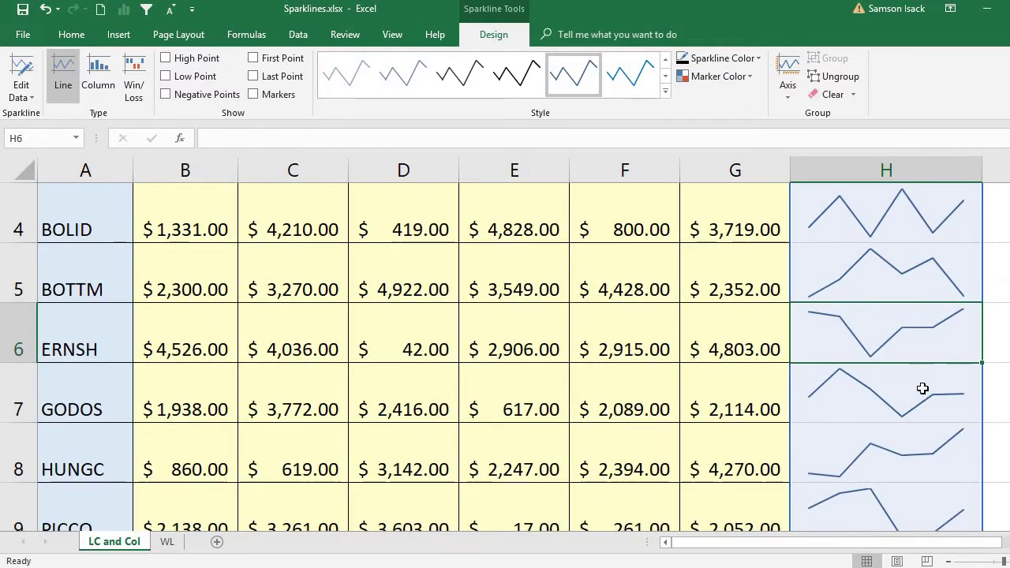
click(922, 388)
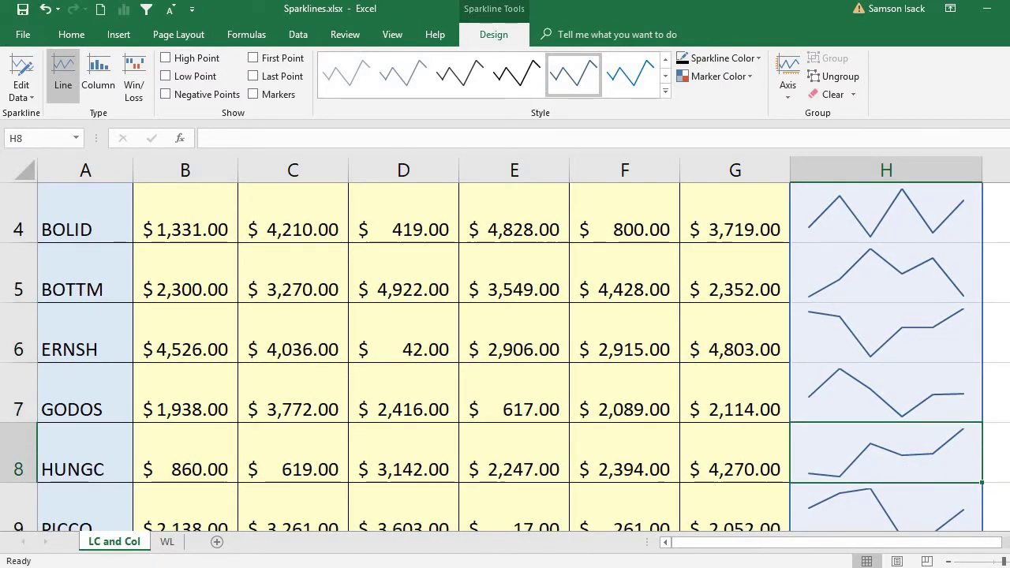
scroll(505, 355, down, 2)
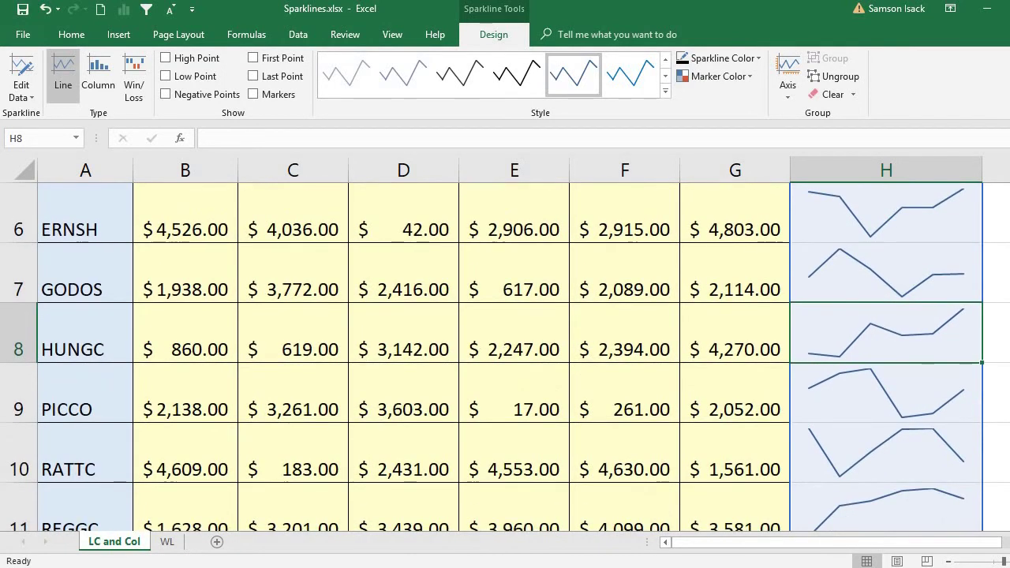
click(889, 404)
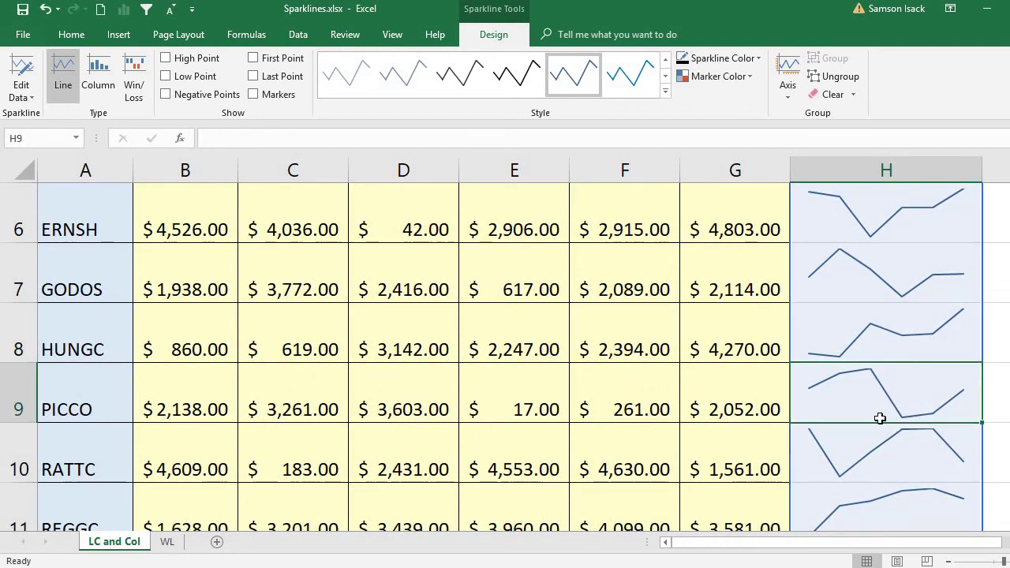
click(863, 462)
click(901, 394)
click(910, 507)
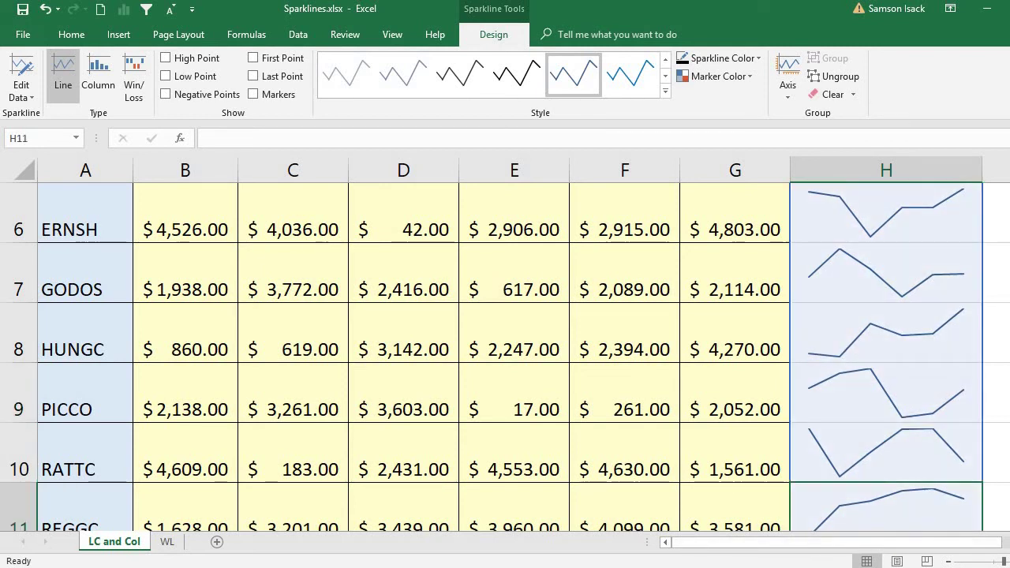
scroll(716, 417, down, 1)
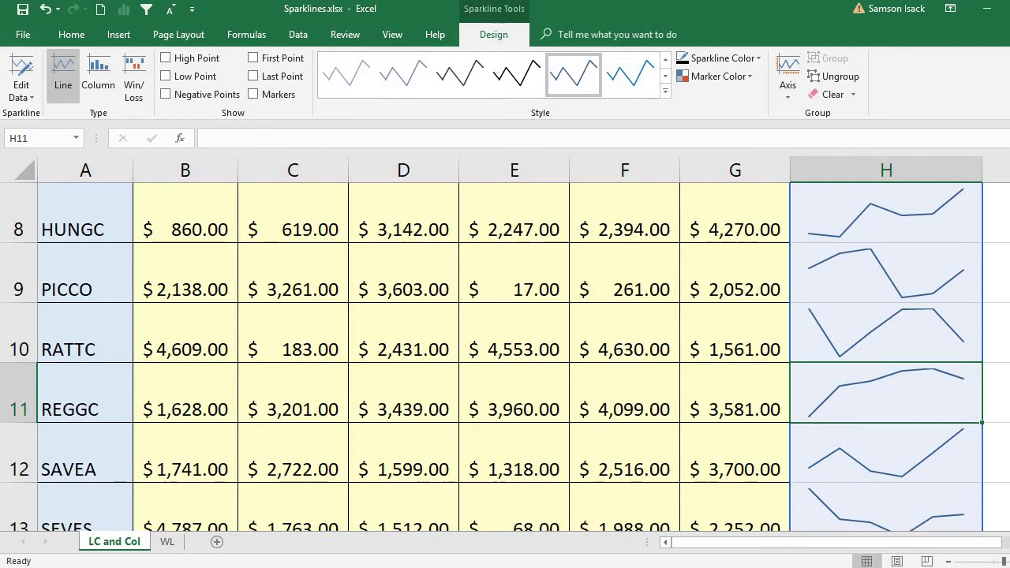
scroll(936, 217, up, 3)
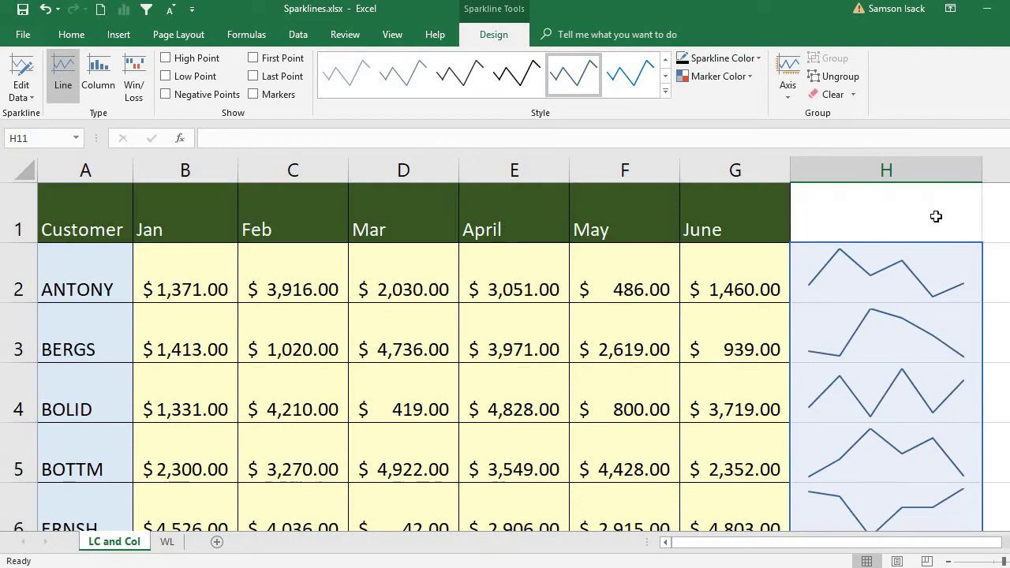
Enter the header TREND in cell H1.
click(881, 214)
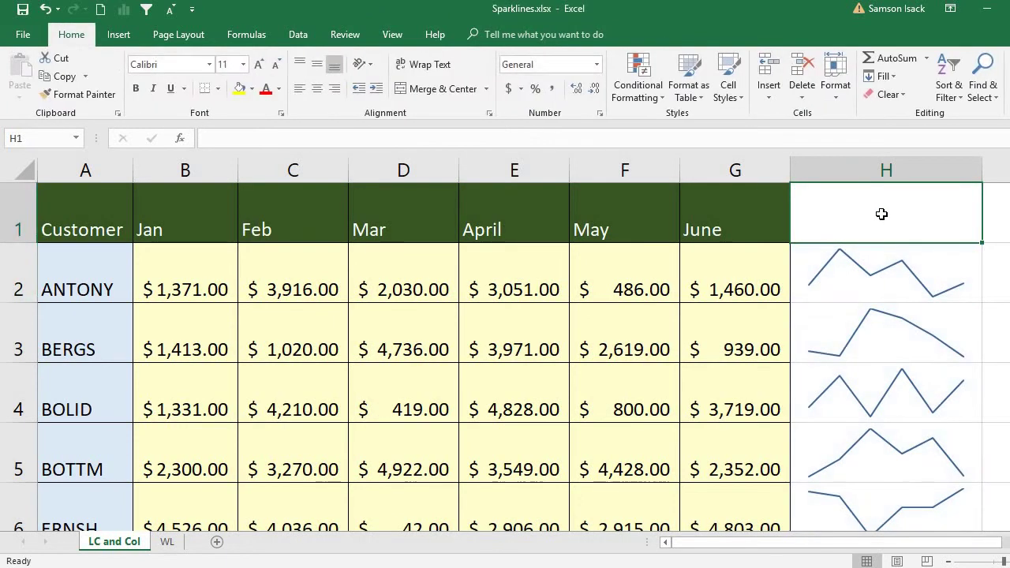
text(TREND)
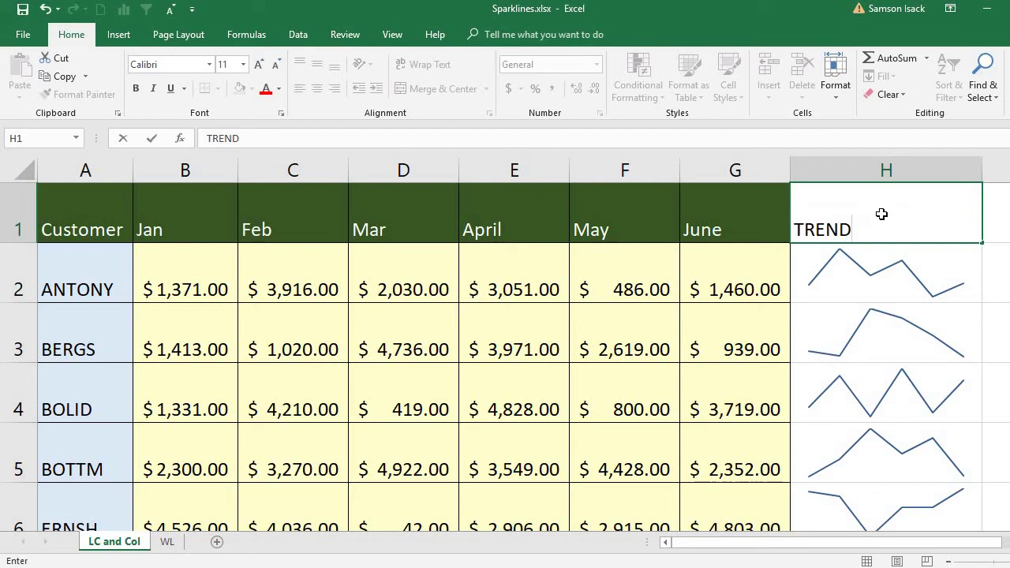
key(Return)
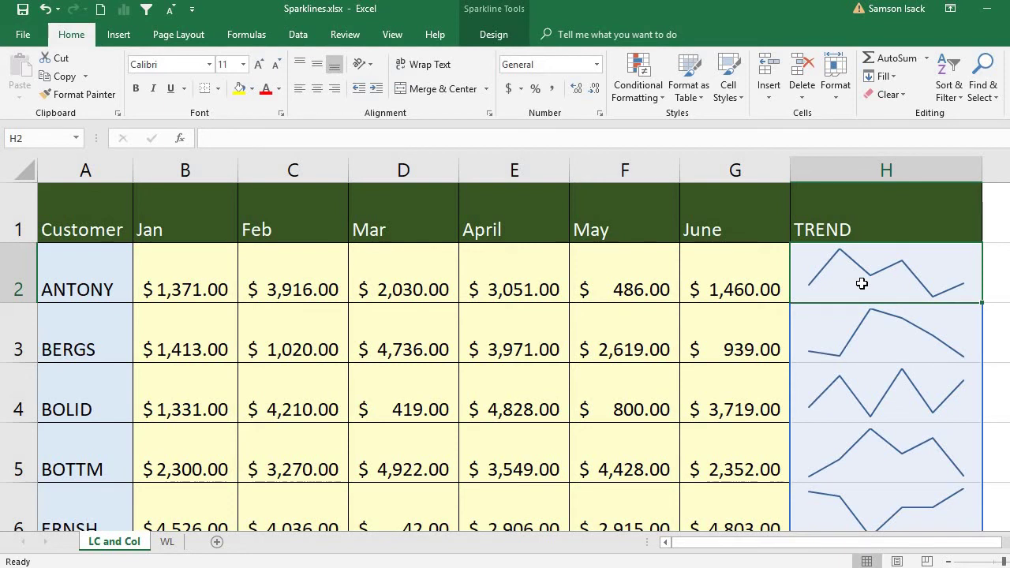
Apply an orange style from the sparkline Style gallery to the column H sparklines.
click(512, 39)
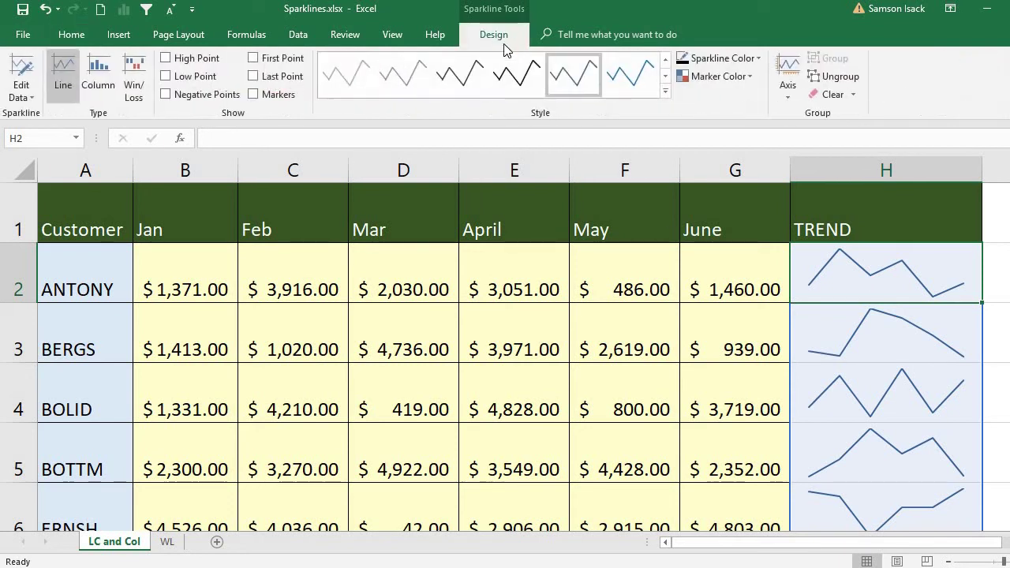
click(665, 95)
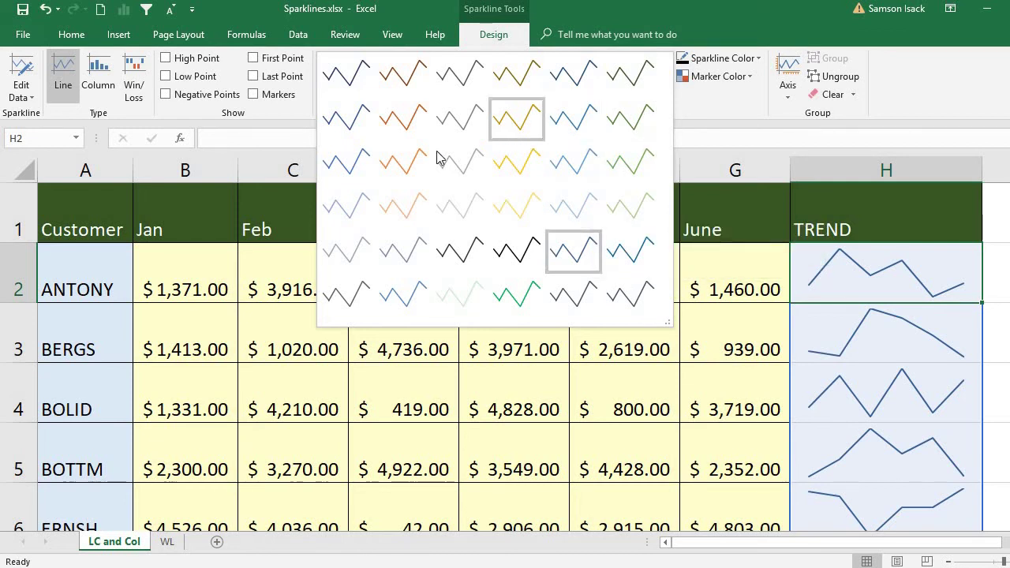
click(409, 166)
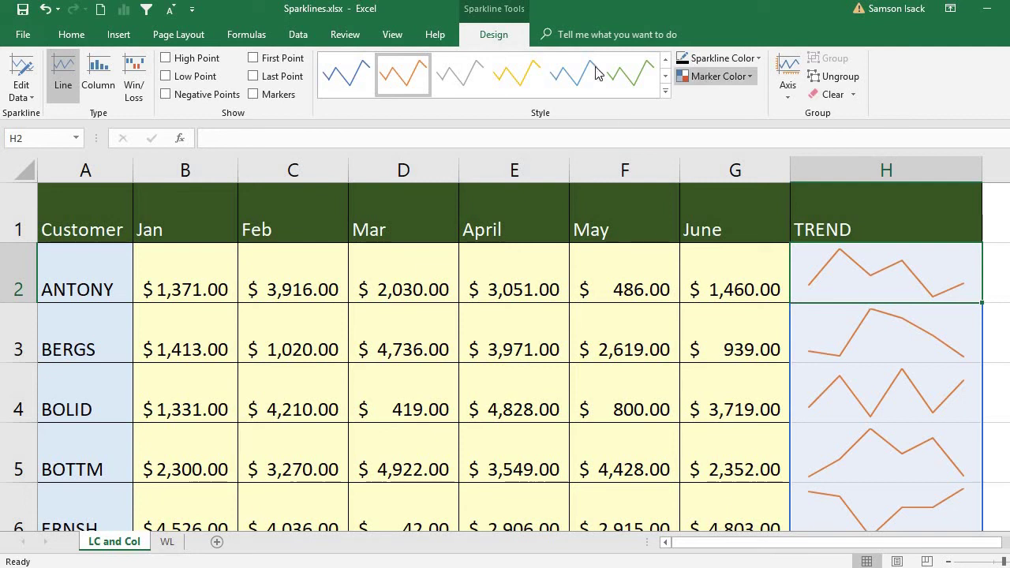
Turn on High Point, Low Point, First Point and Last Point markers.
click(199, 67)
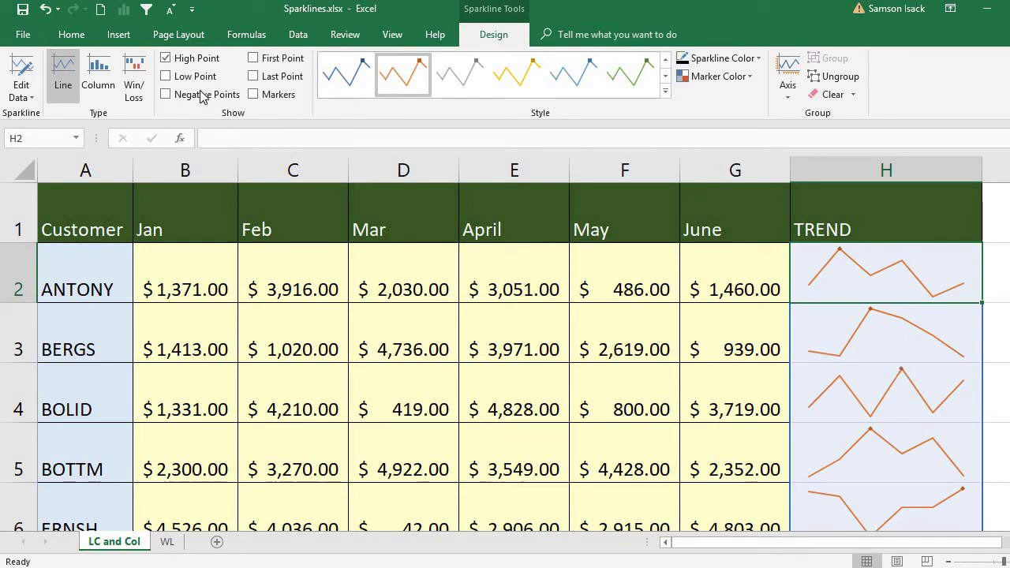
click(167, 75)
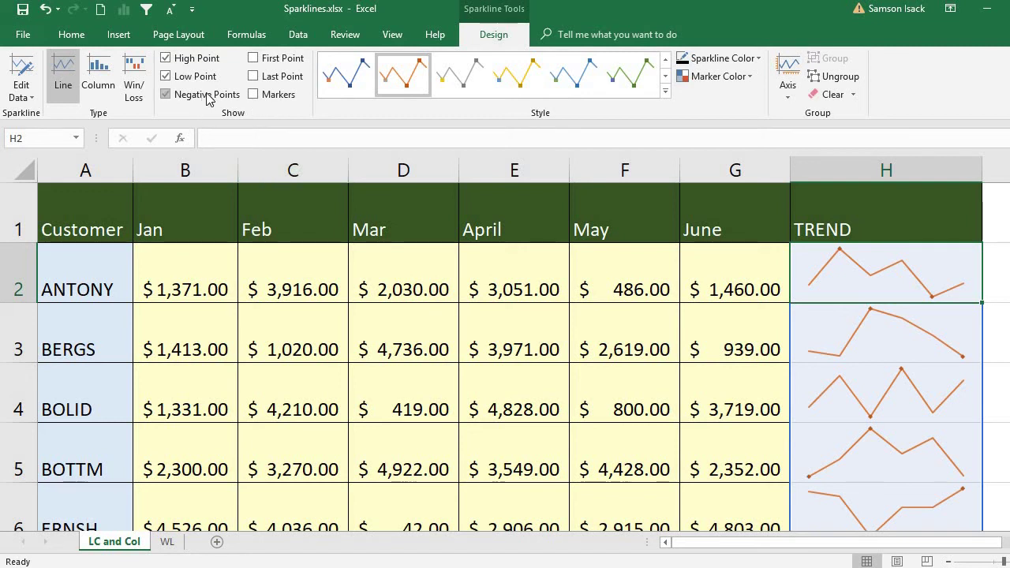
click(283, 59)
click(272, 78)
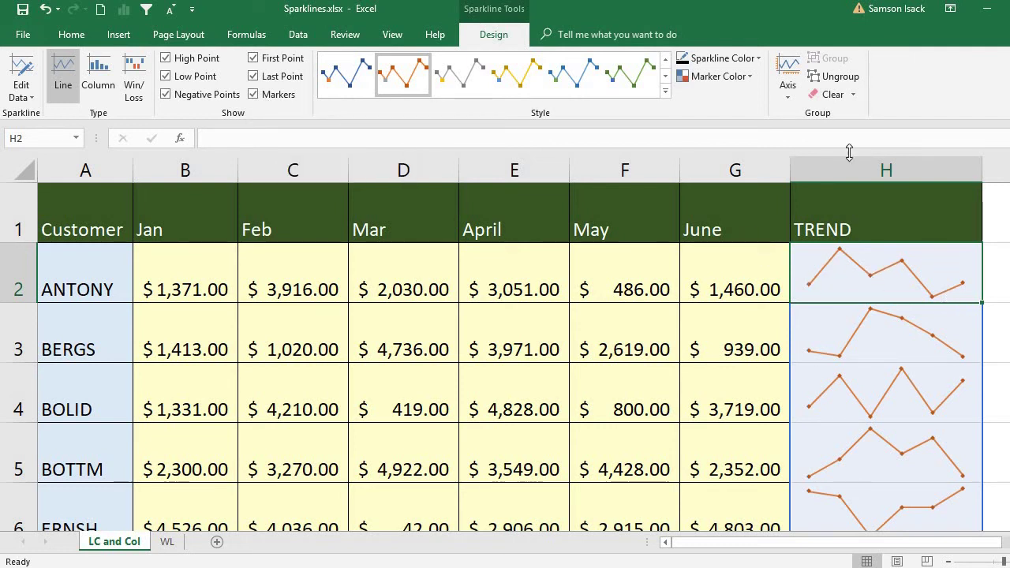
Browse the Marker Color choices, then close them without changing anything.
click(723, 80)
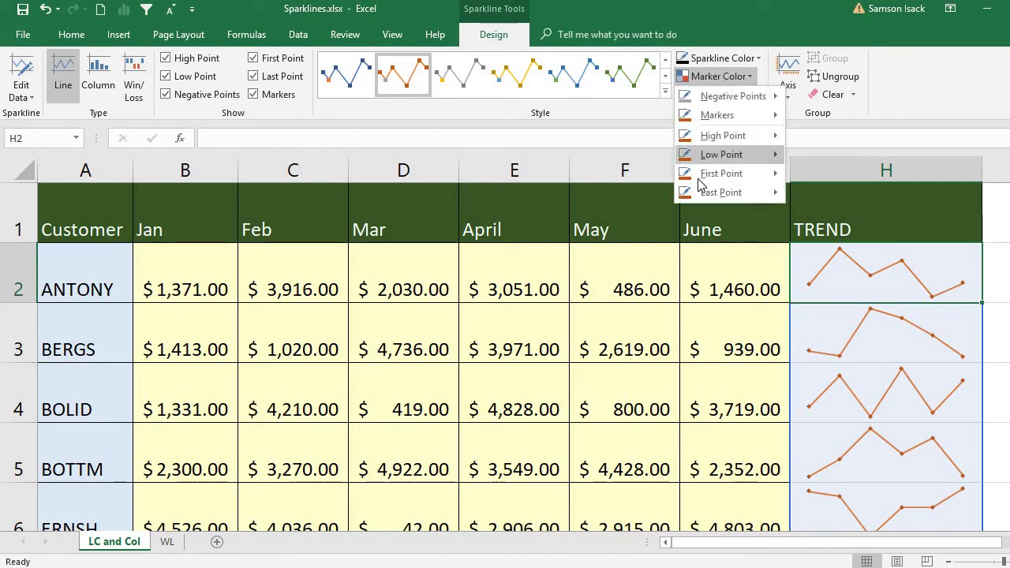
mouse_move(723, 142)
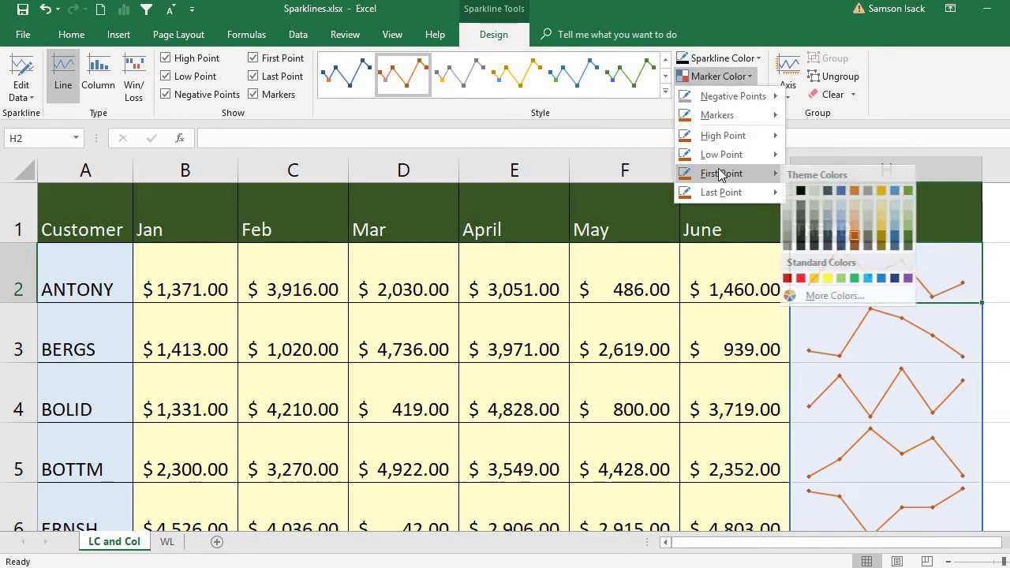
mouse_move(723, 118)
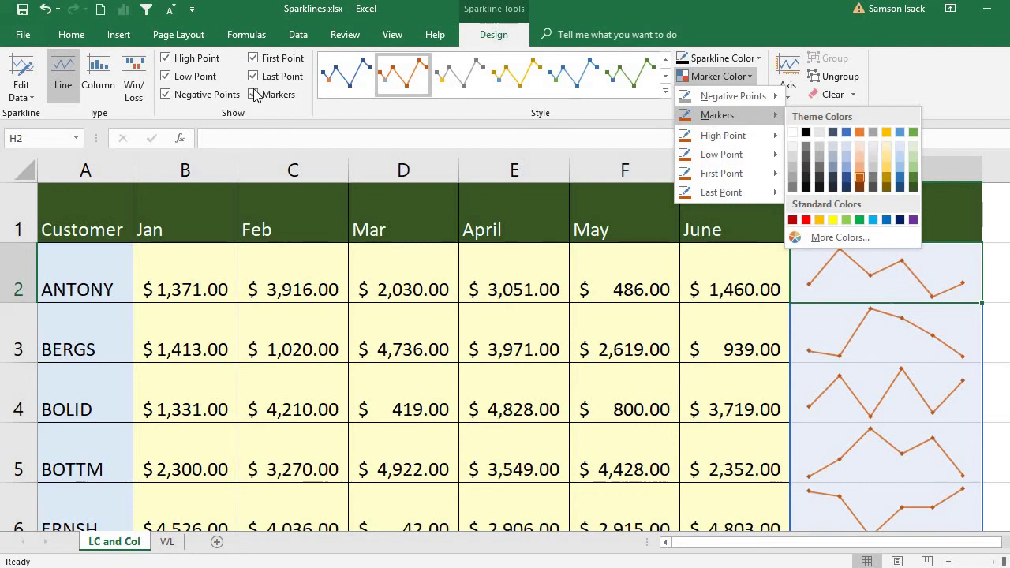
click(834, 277)
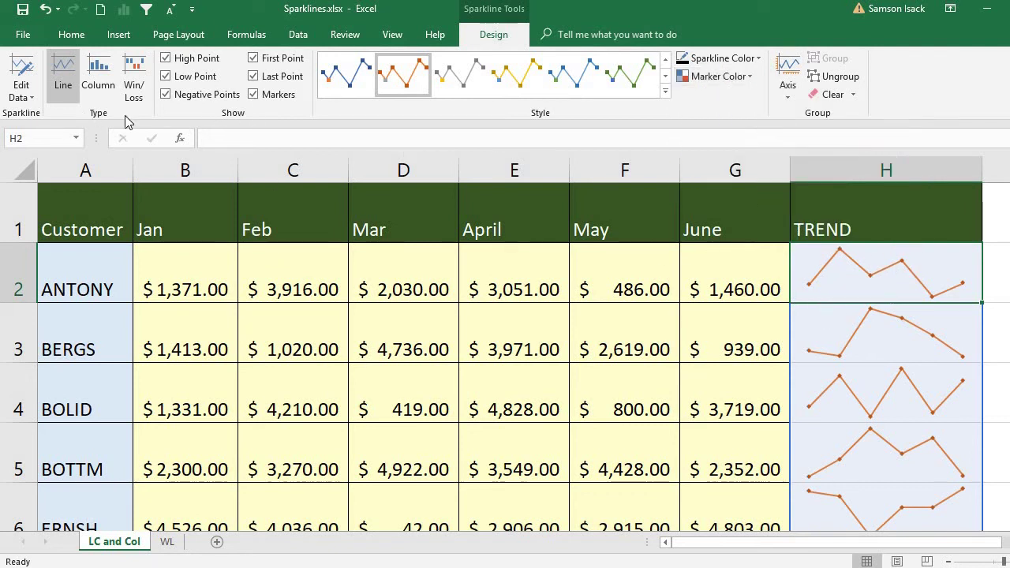
Turn on Show Axis in the sparkline Axis options, leaving the data and date range unchanged.
click(29, 98)
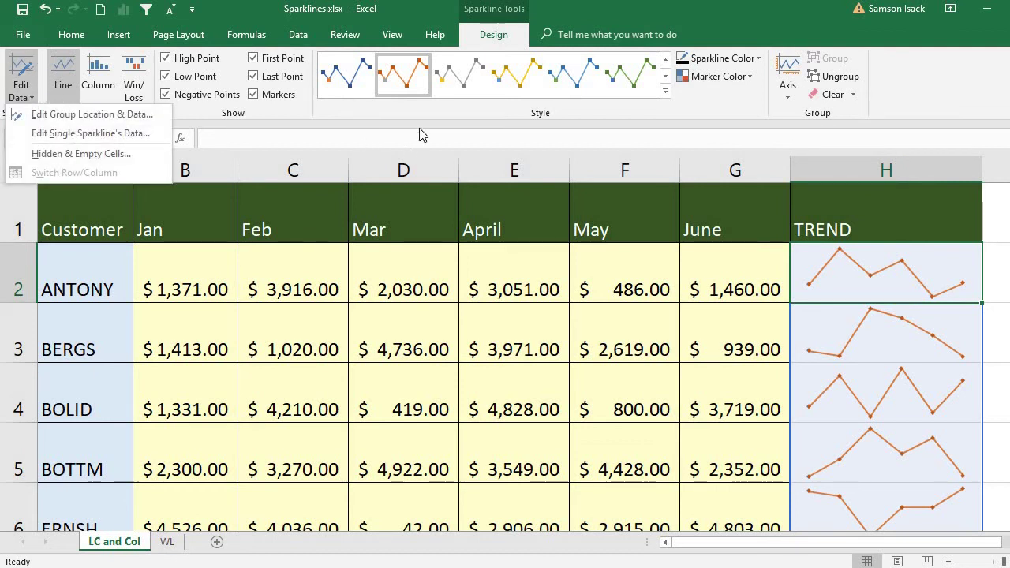
click(828, 270)
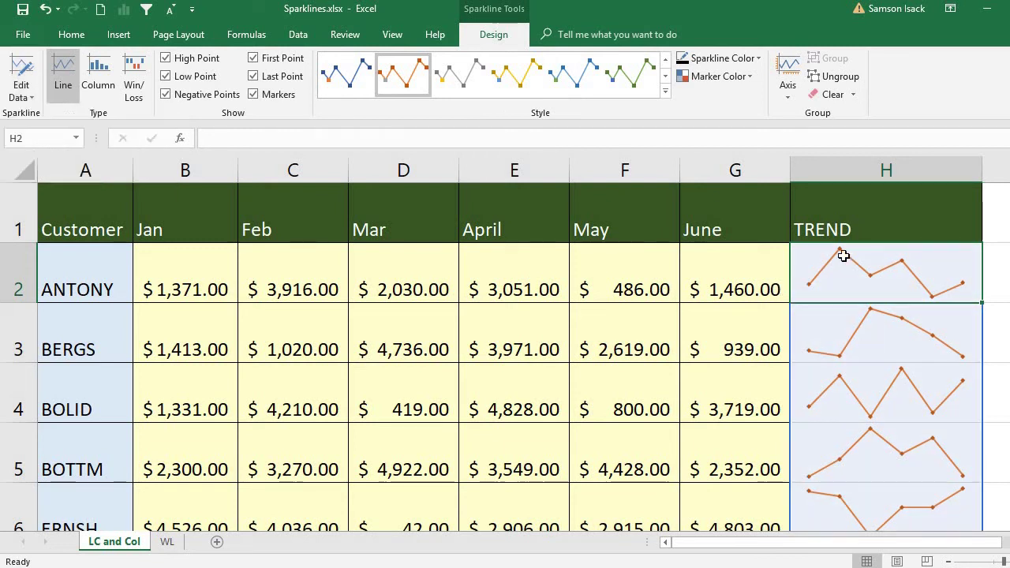
click(789, 97)
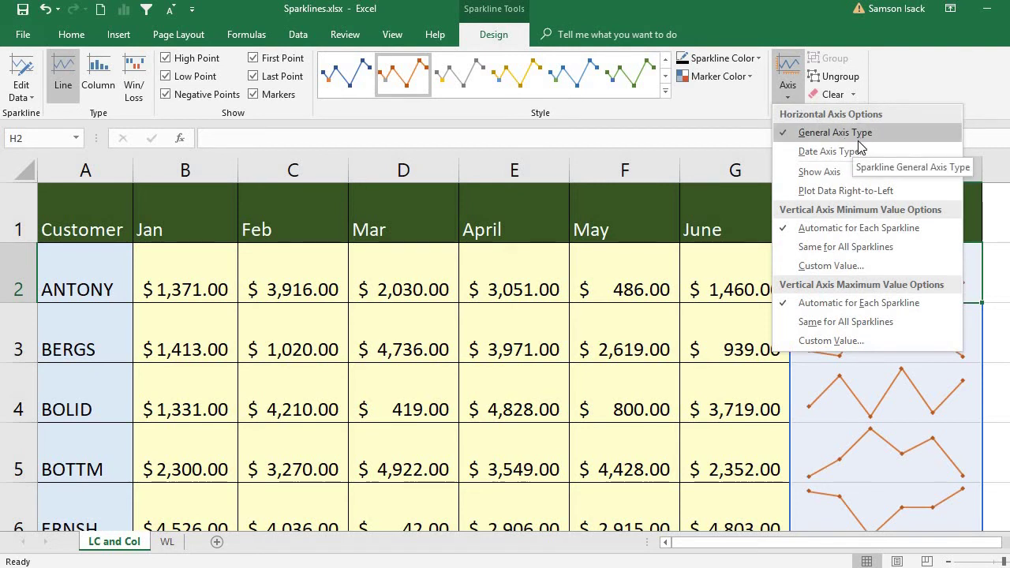
click(916, 154)
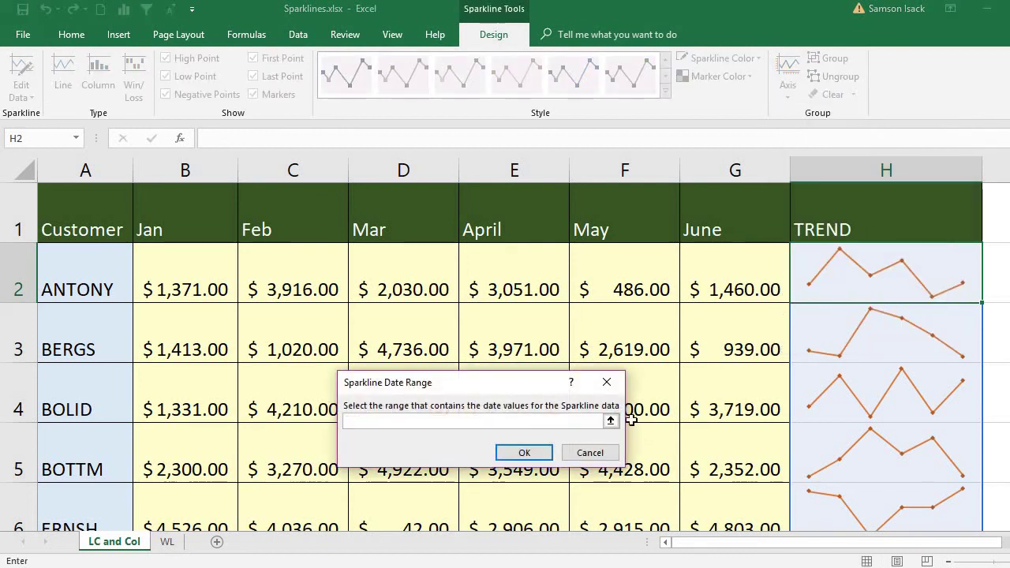
click(612, 385)
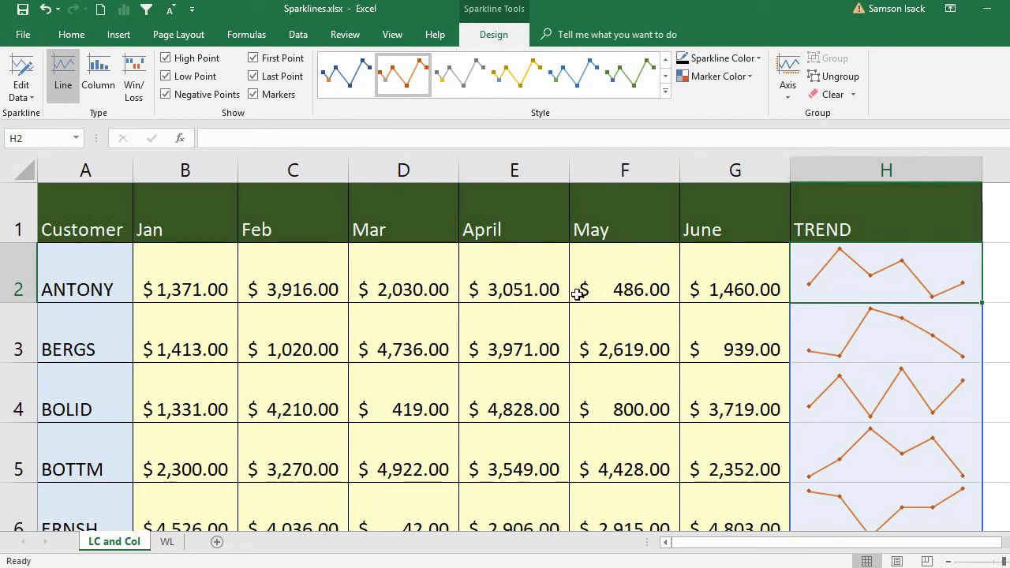
click(785, 93)
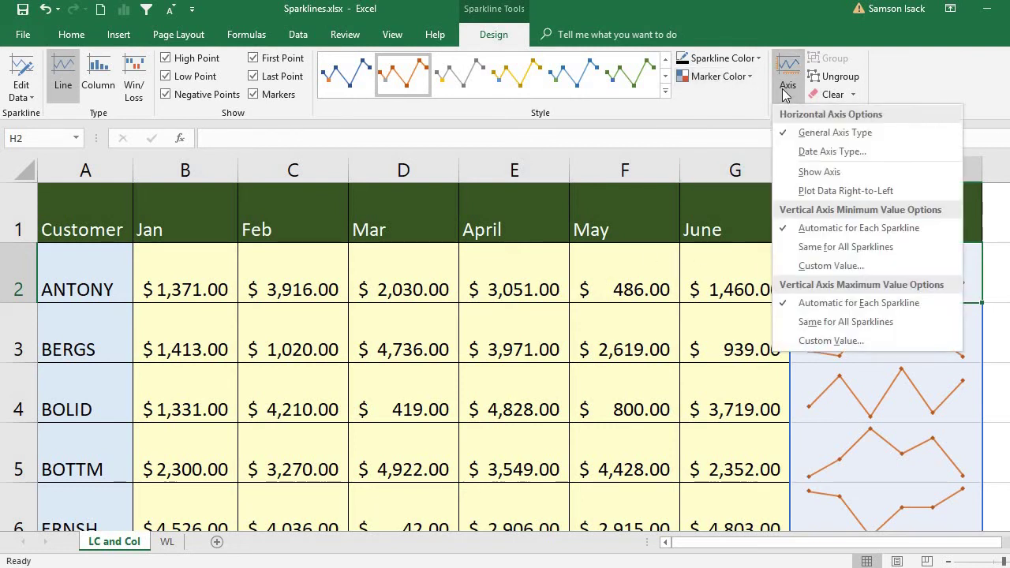
click(827, 172)
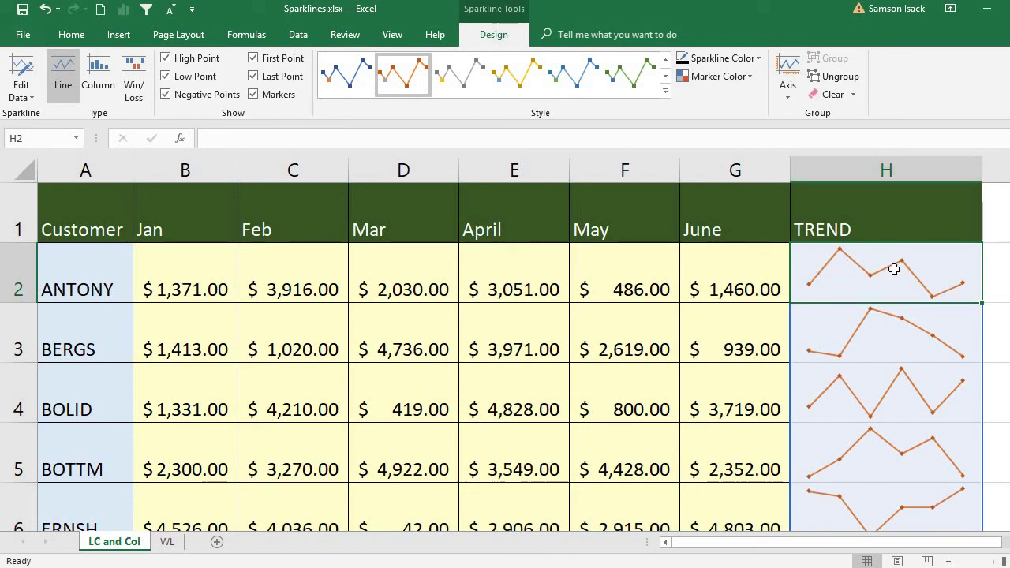
Change ANTONY's May value in F2 to -486 and reselect the column H sparklines.
double_click(617, 287)
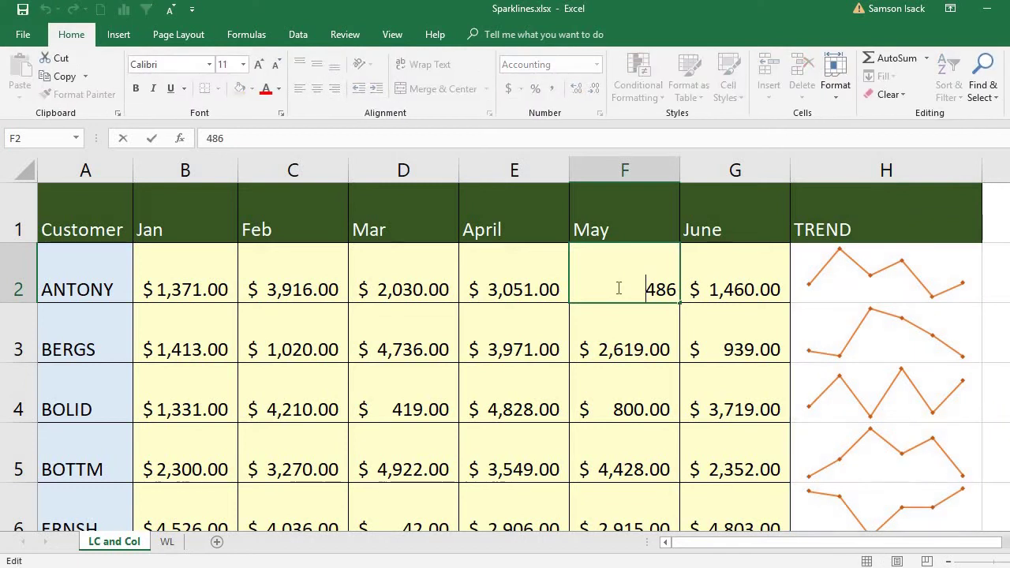
text(-)
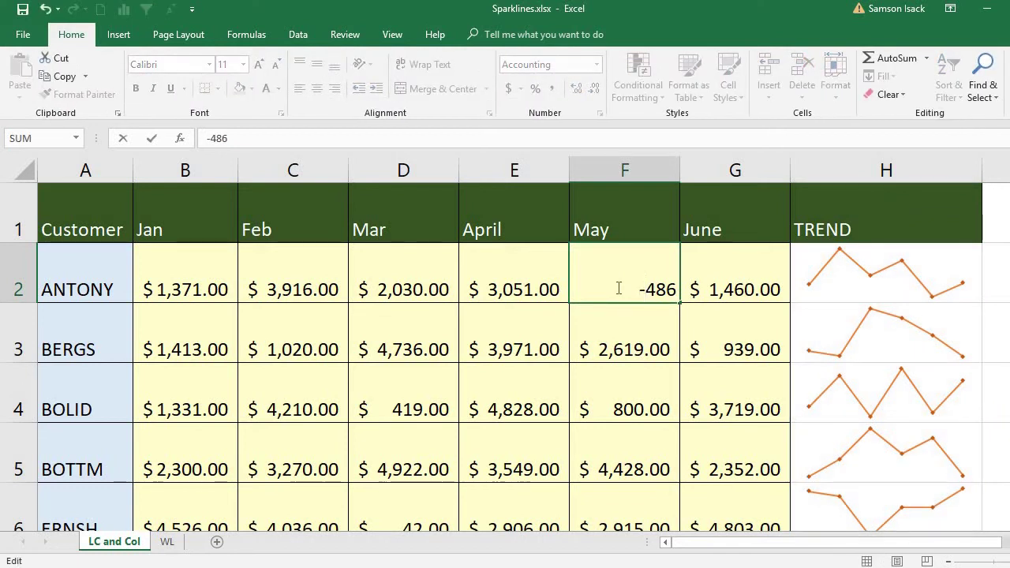
key(Return)
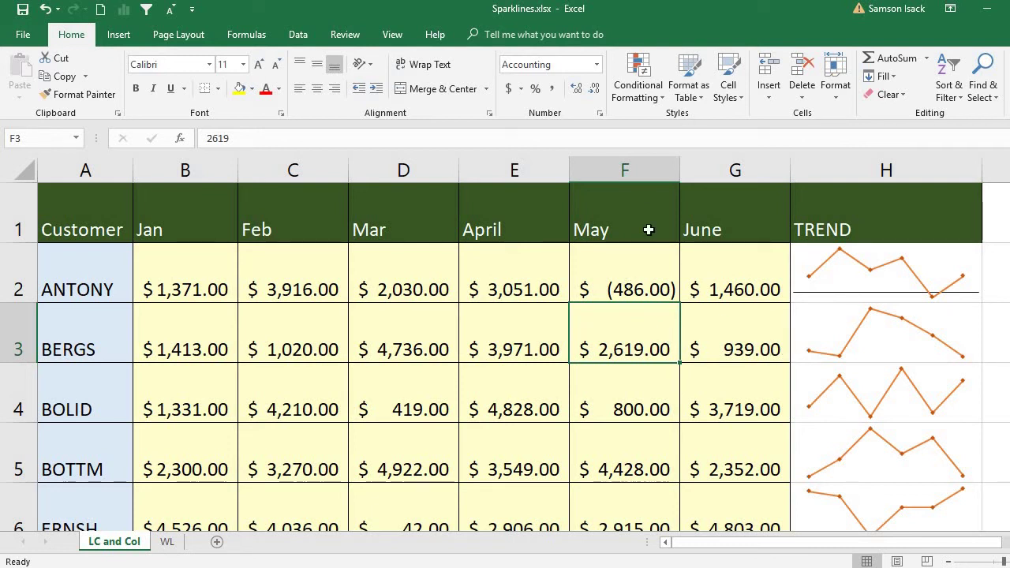
click(636, 286)
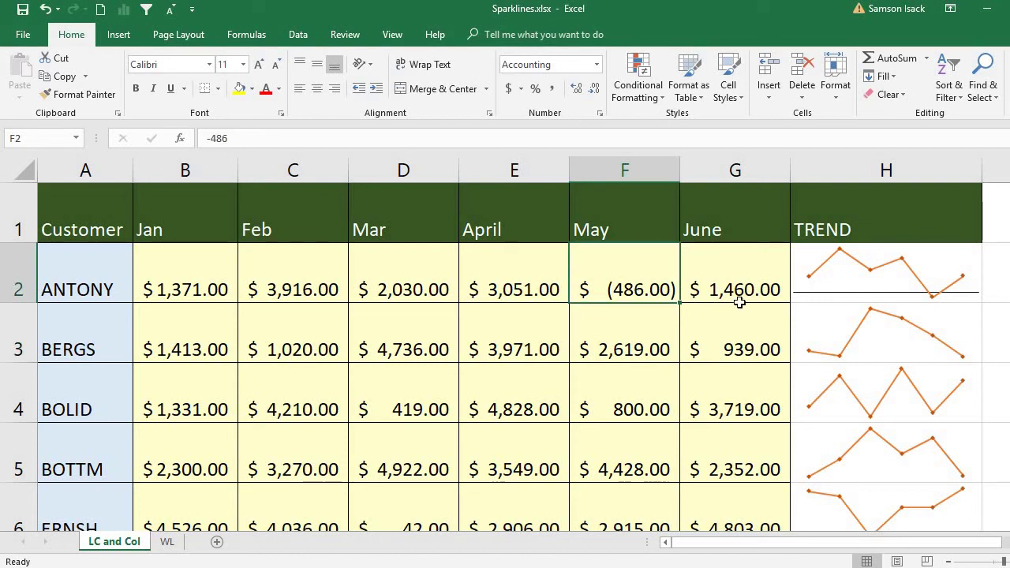
click(795, 258)
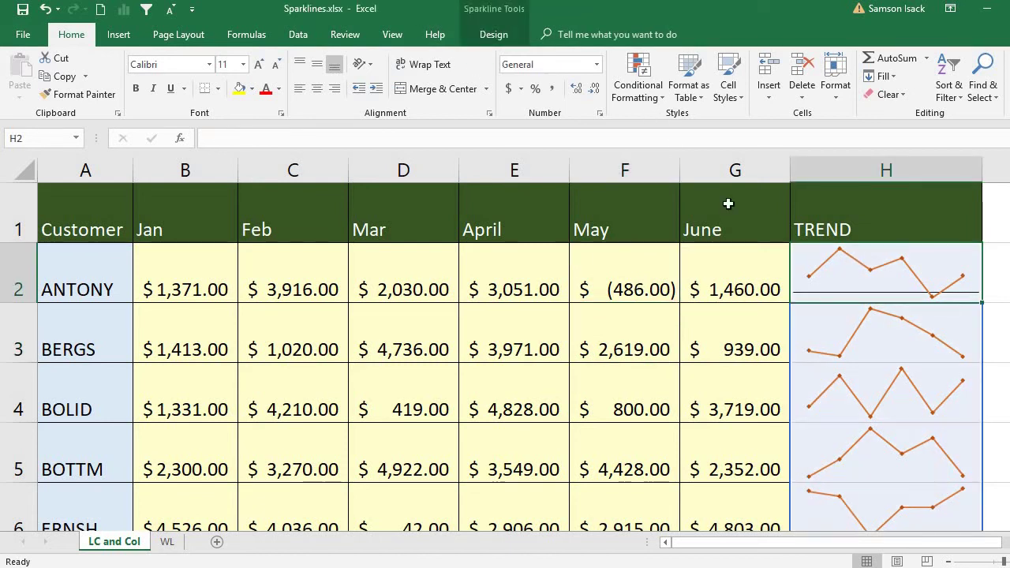
Switch the column H sparklines to Plot Data Right-to-Left from the Axis menu.
click(502, 41)
click(786, 85)
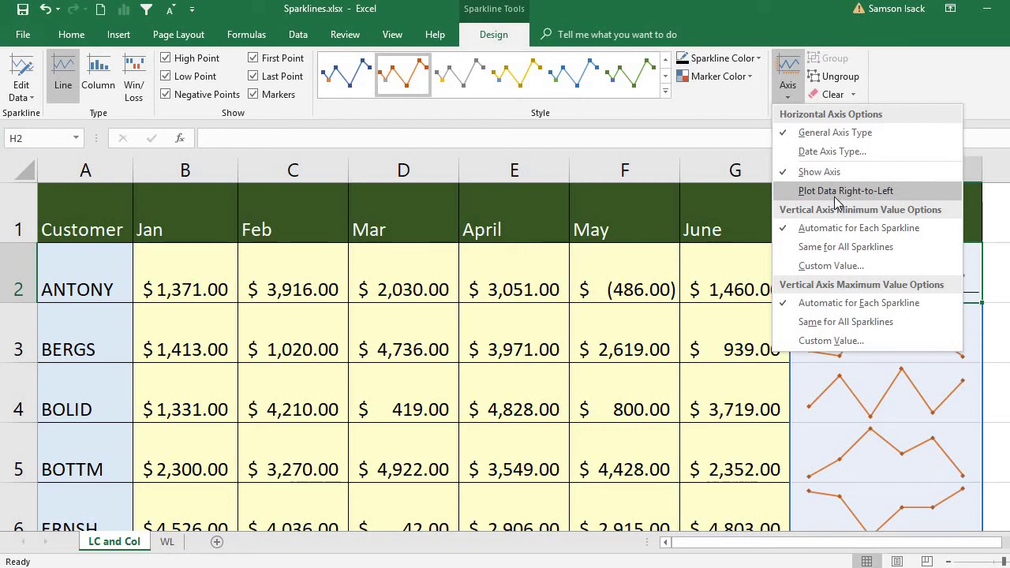
click(834, 196)
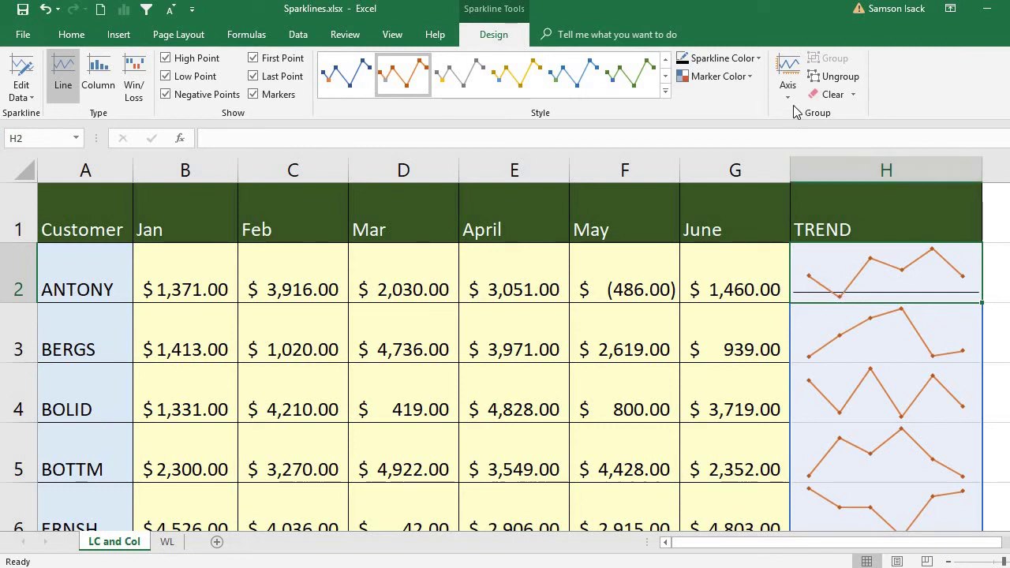
click(787, 83)
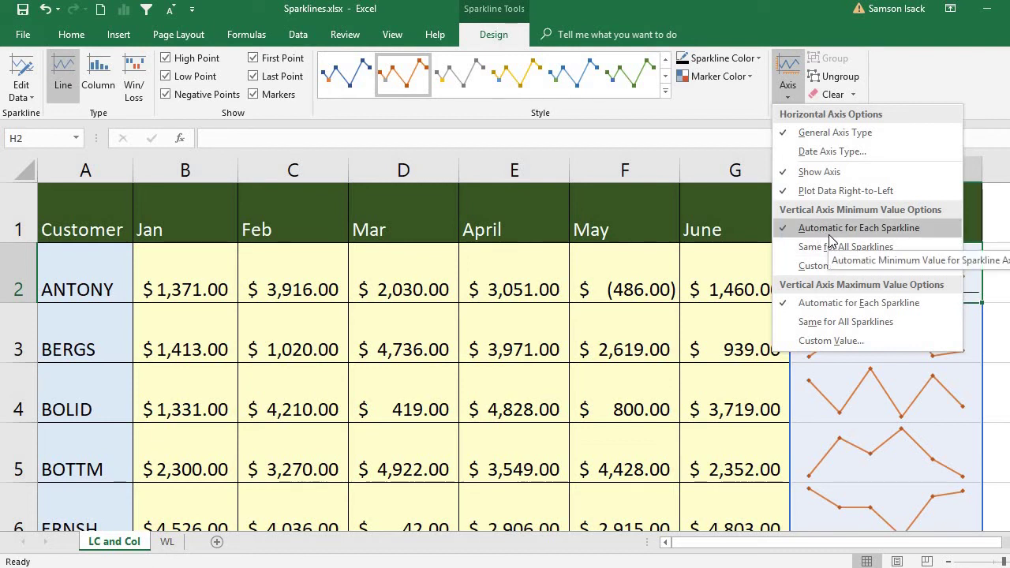
Select the H2 and H3 sparklines and review the axis options without changing them.
click(853, 402)
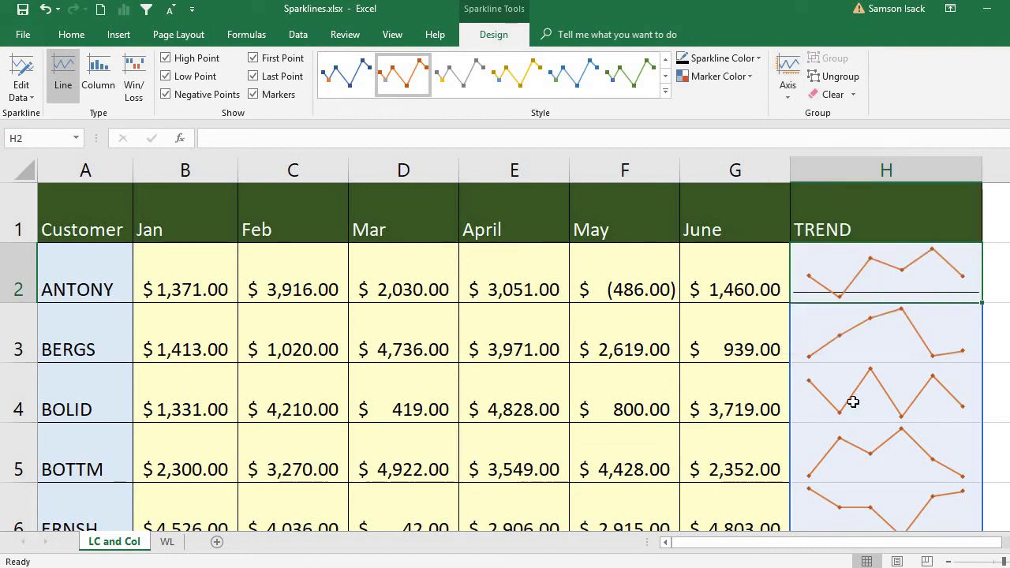
click(837, 338)
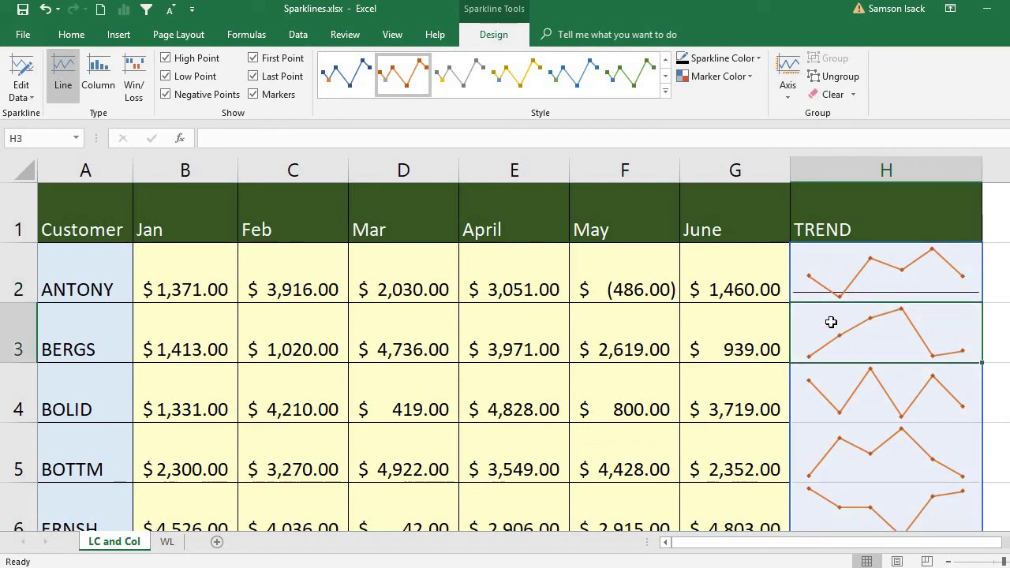
click(828, 268)
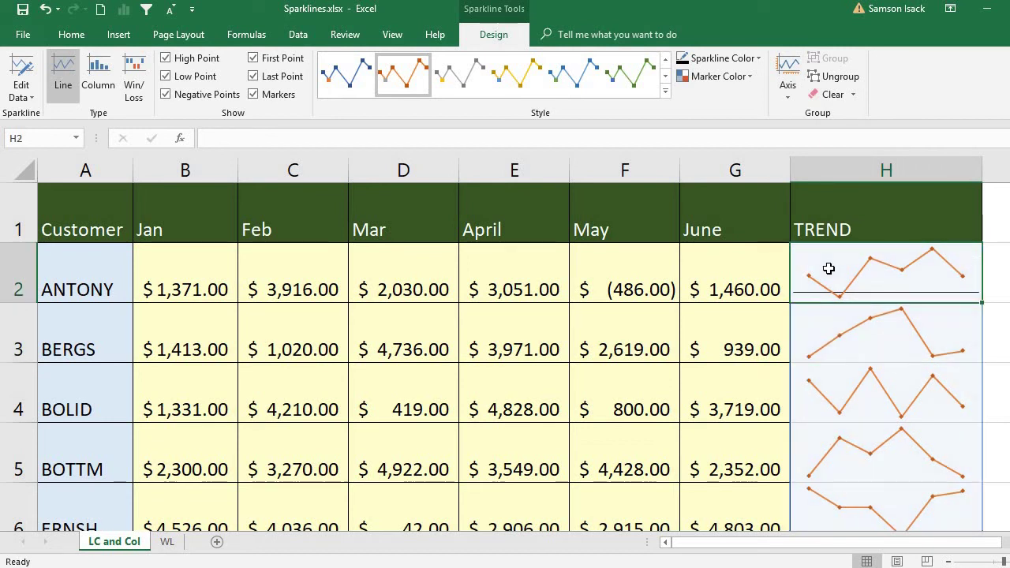
click(836, 334)
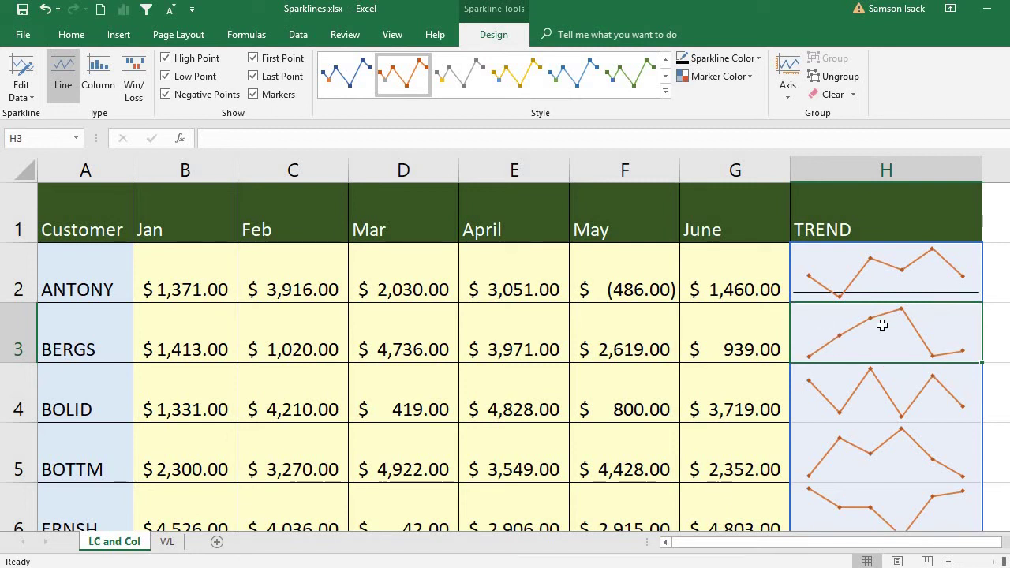
click(788, 86)
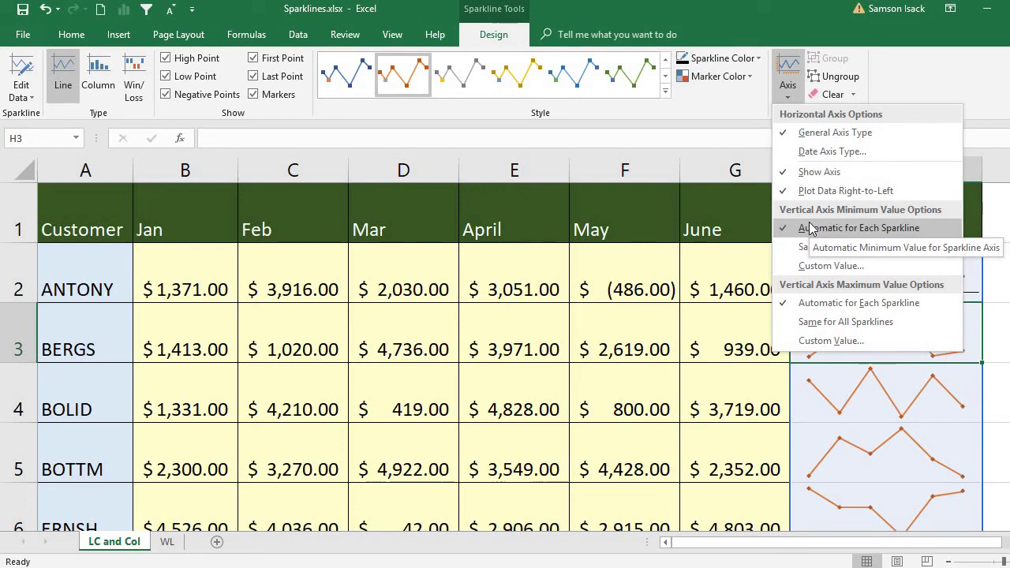
click(839, 359)
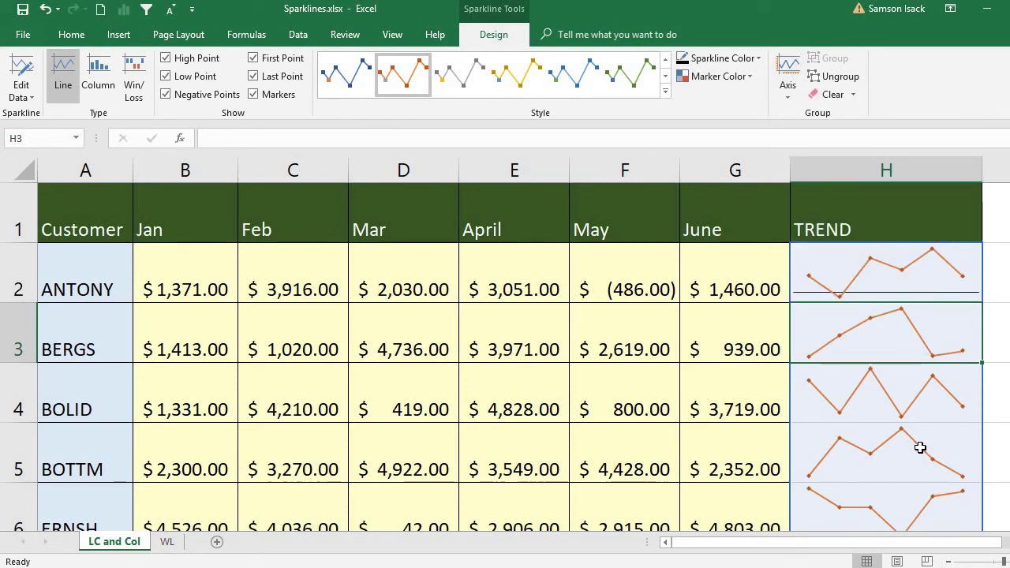
Set the Vertical Axis Minimum to Same for All Sparklines.
click(825, 408)
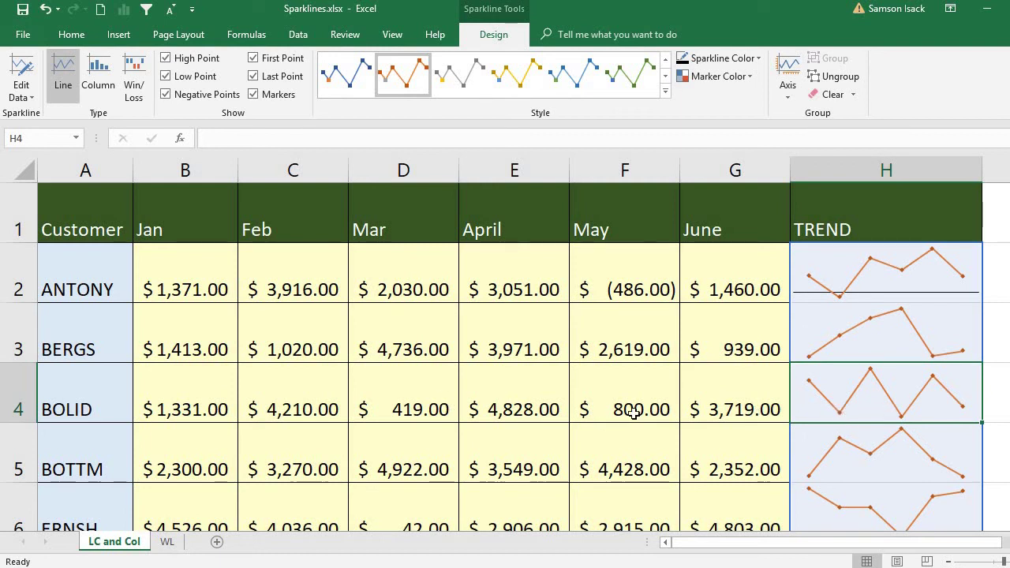
click(828, 261)
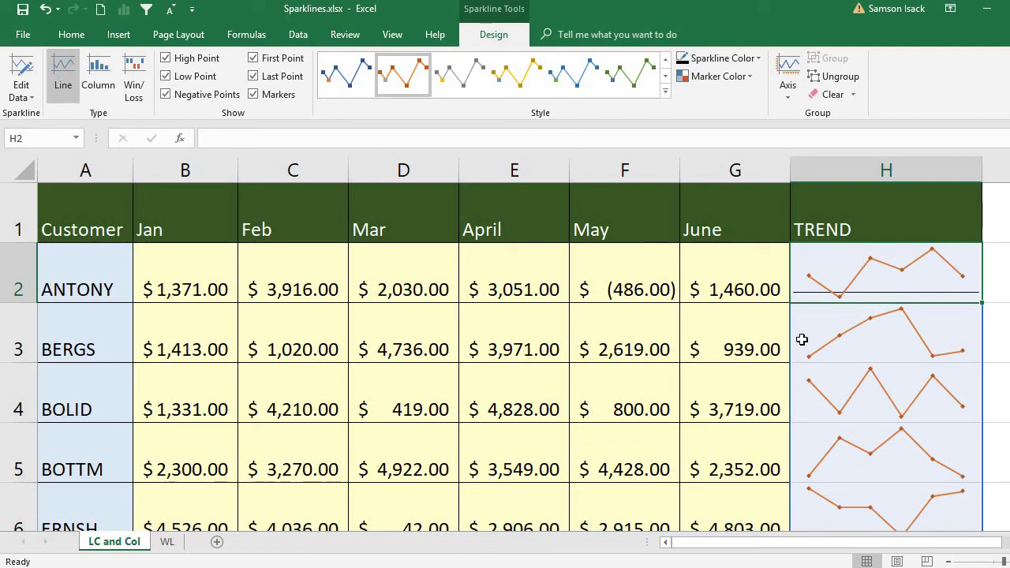
click(786, 86)
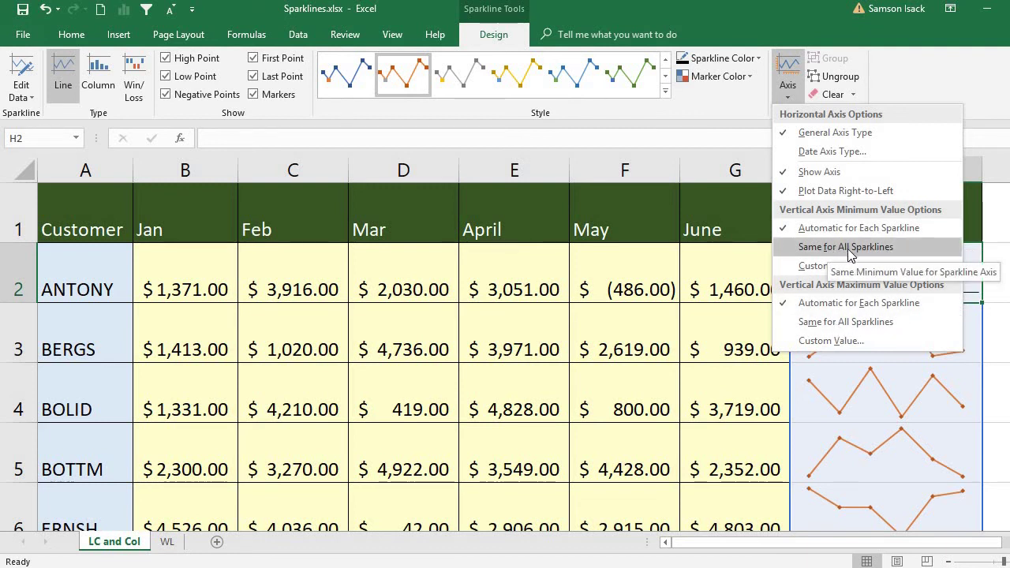
click(848, 249)
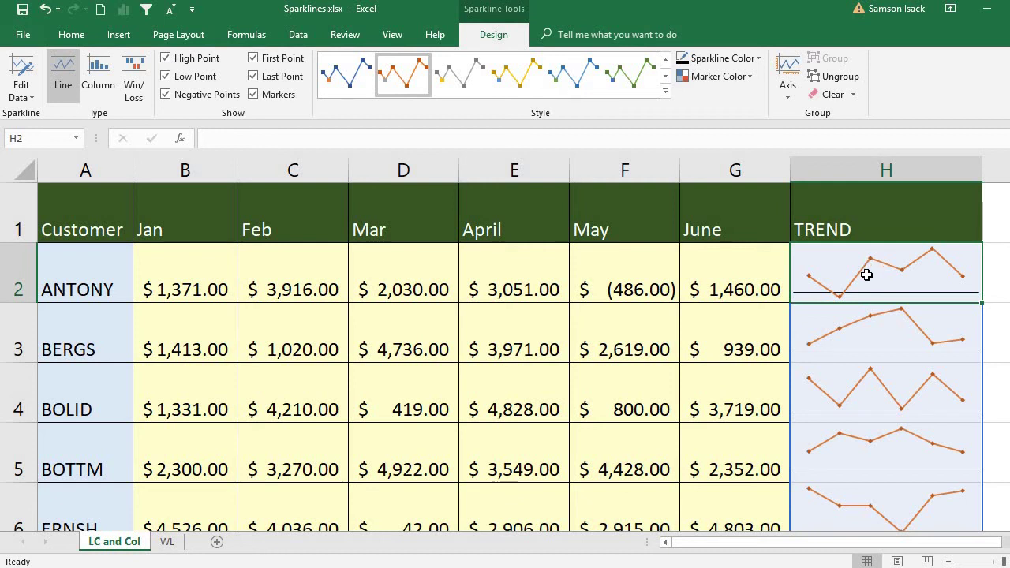
click(760, 171)
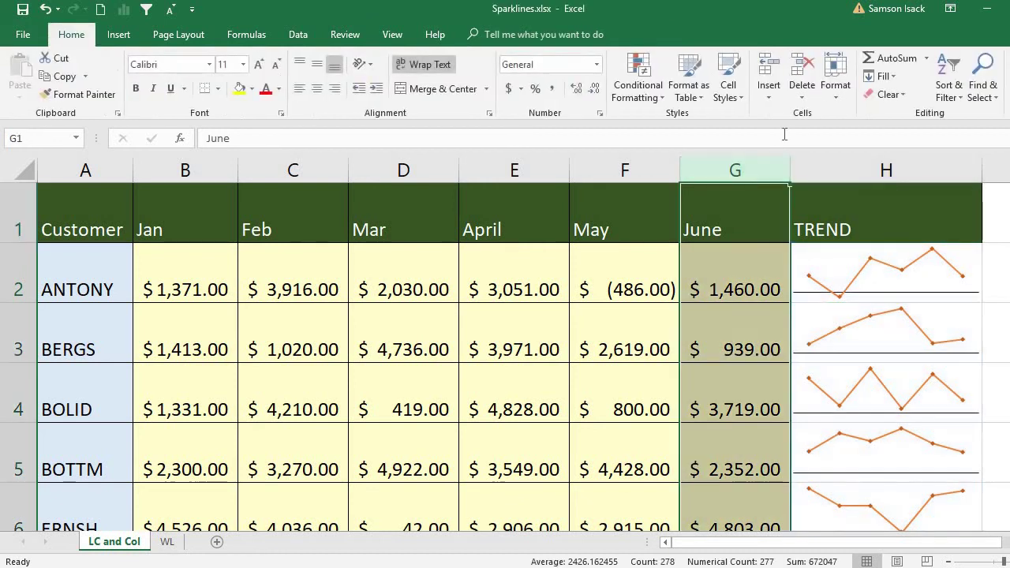
click(897, 238)
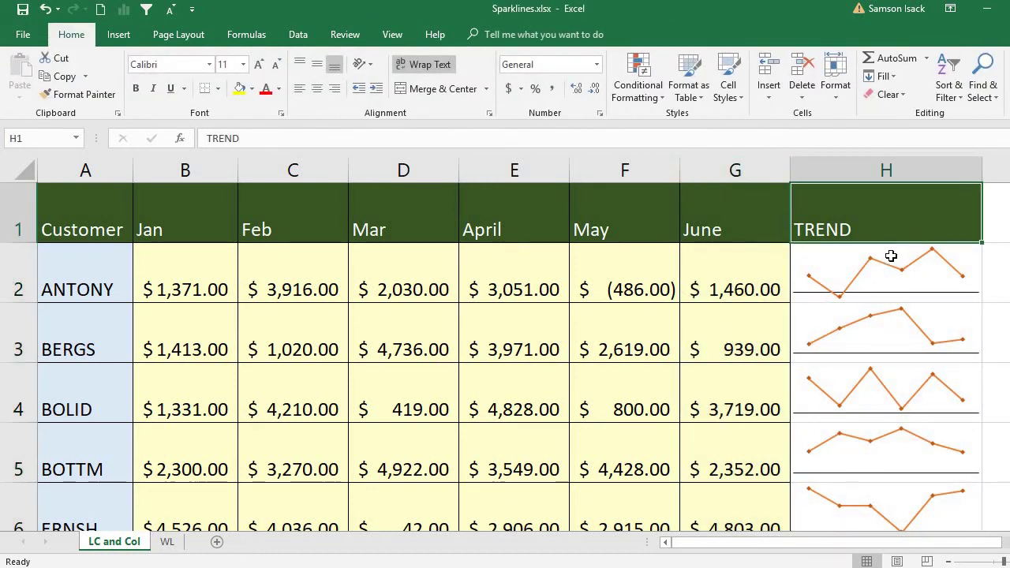
click(891, 254)
click(486, 36)
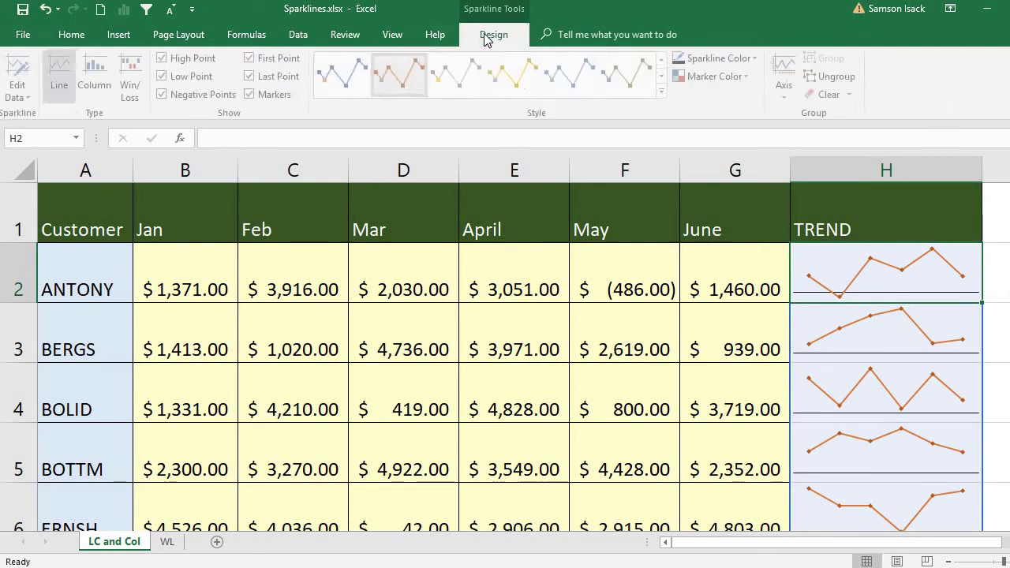
click(792, 82)
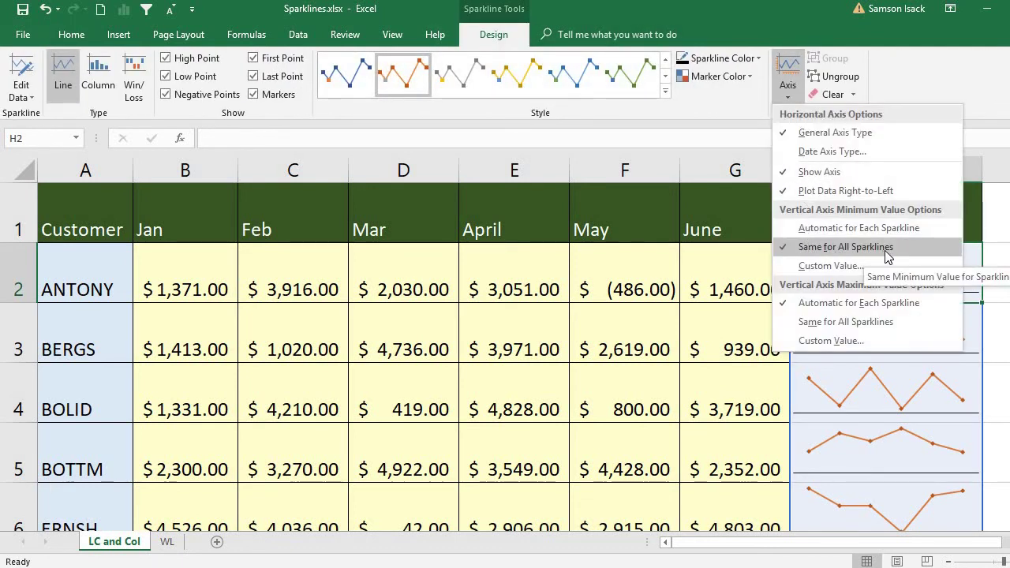
click(890, 410)
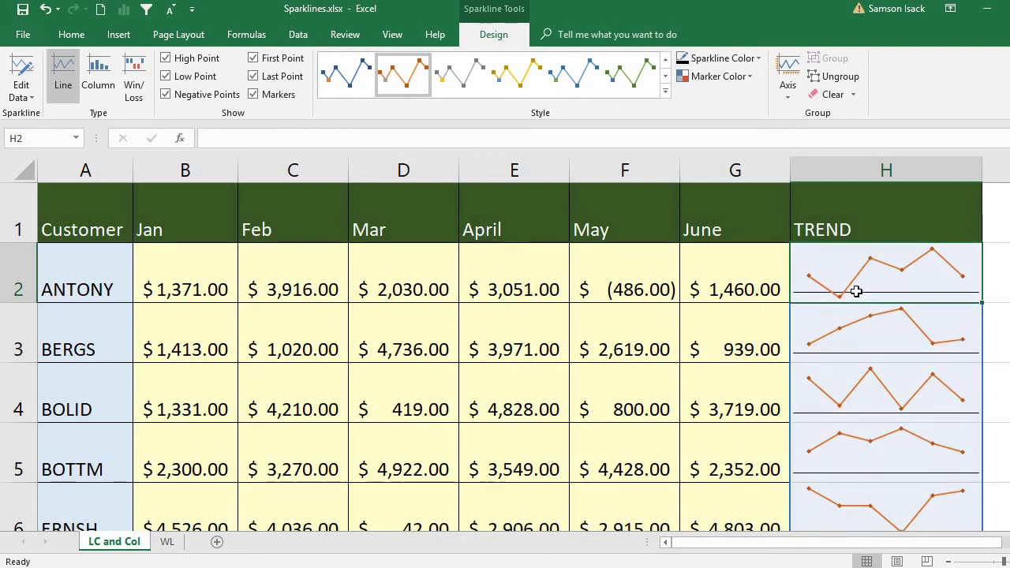
click(830, 459)
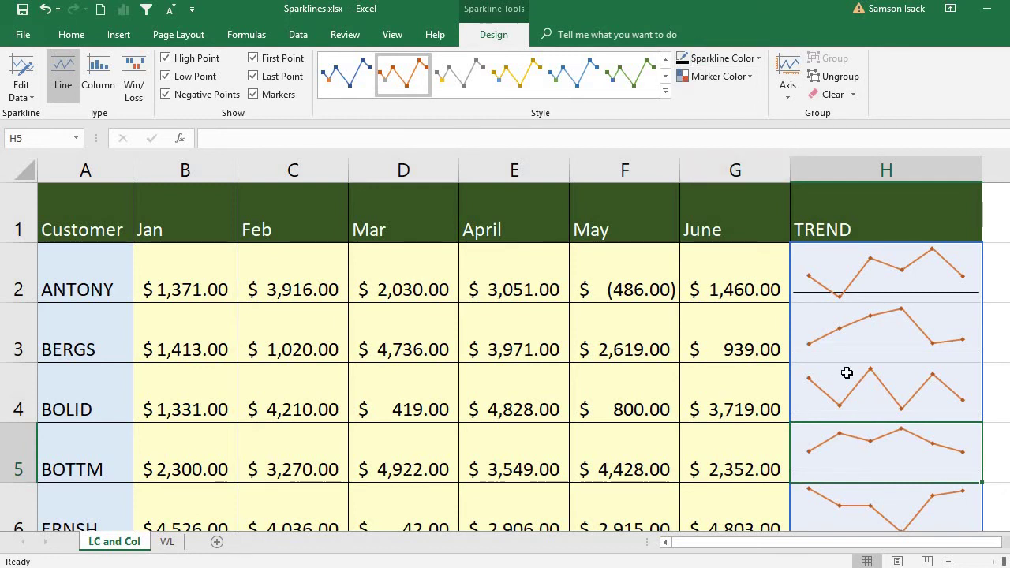
Set the vertical axis minimum and maximum to Automatic for Each Sparkline, then select H2.
click(780, 83)
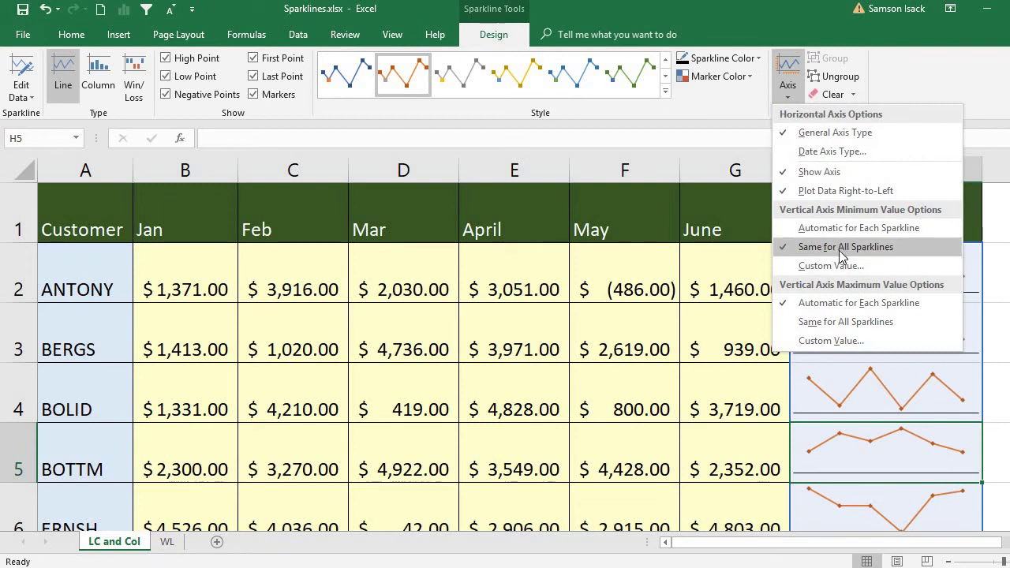
click(833, 321)
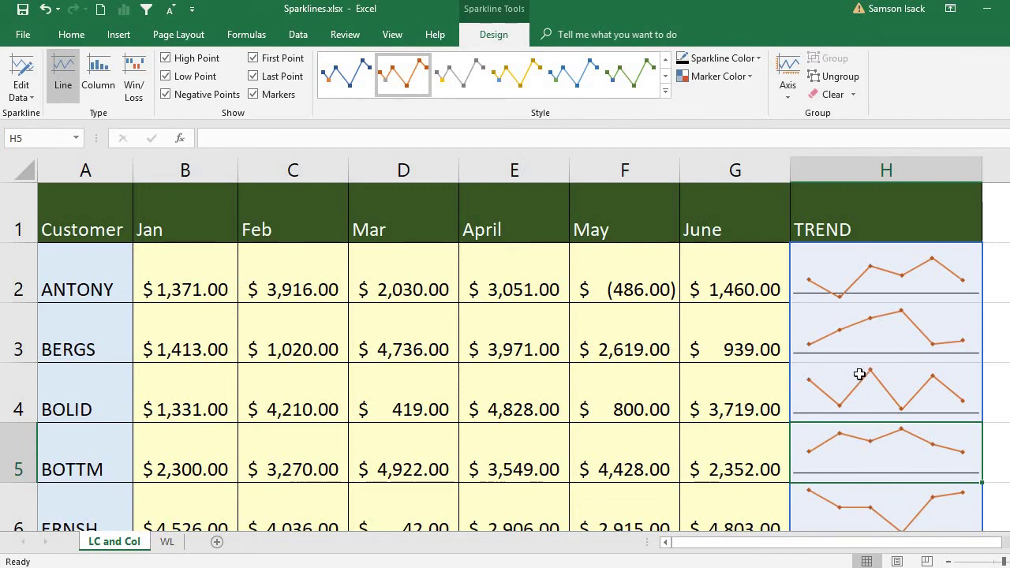
click(788, 94)
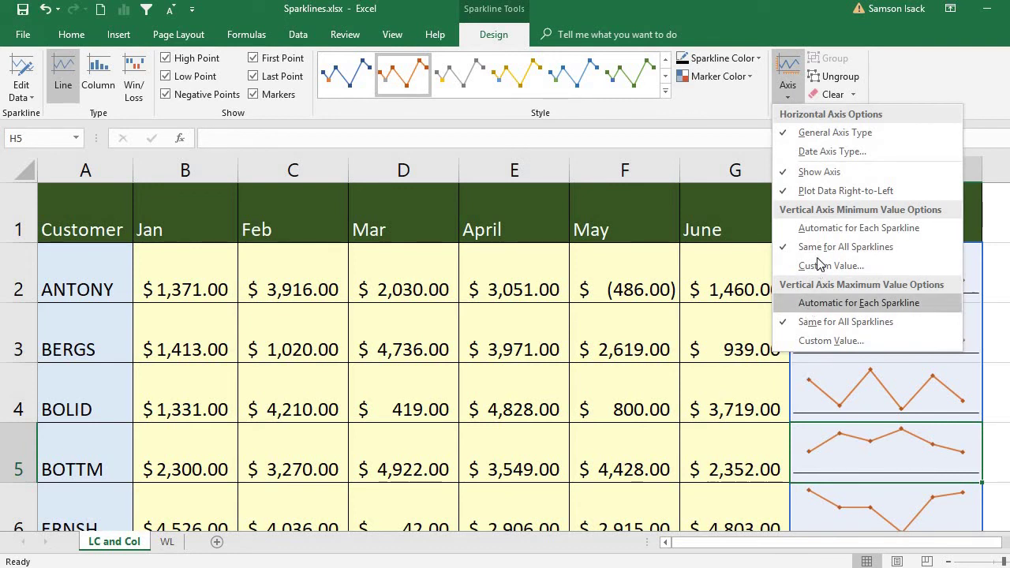
click(821, 229)
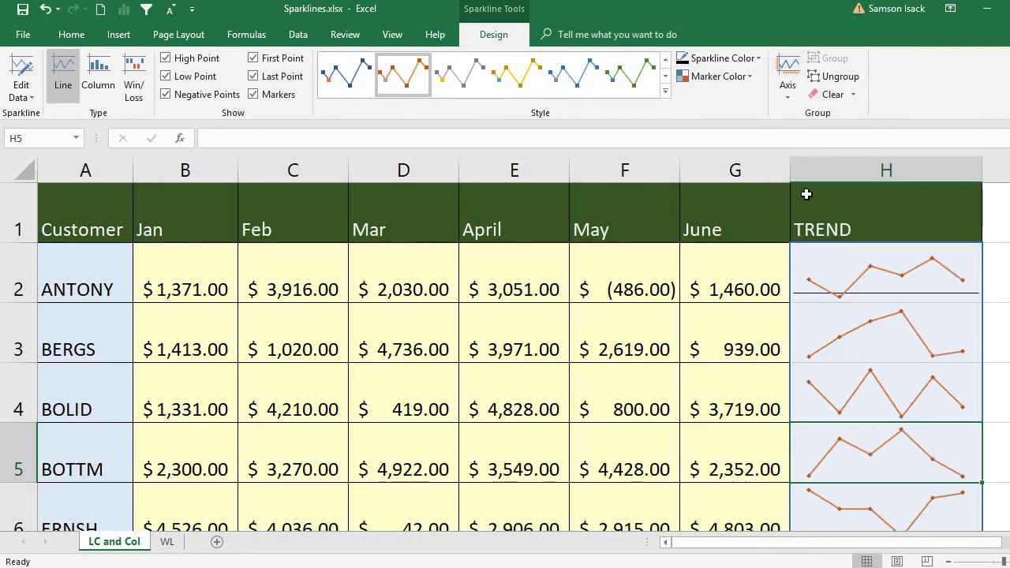
click(795, 93)
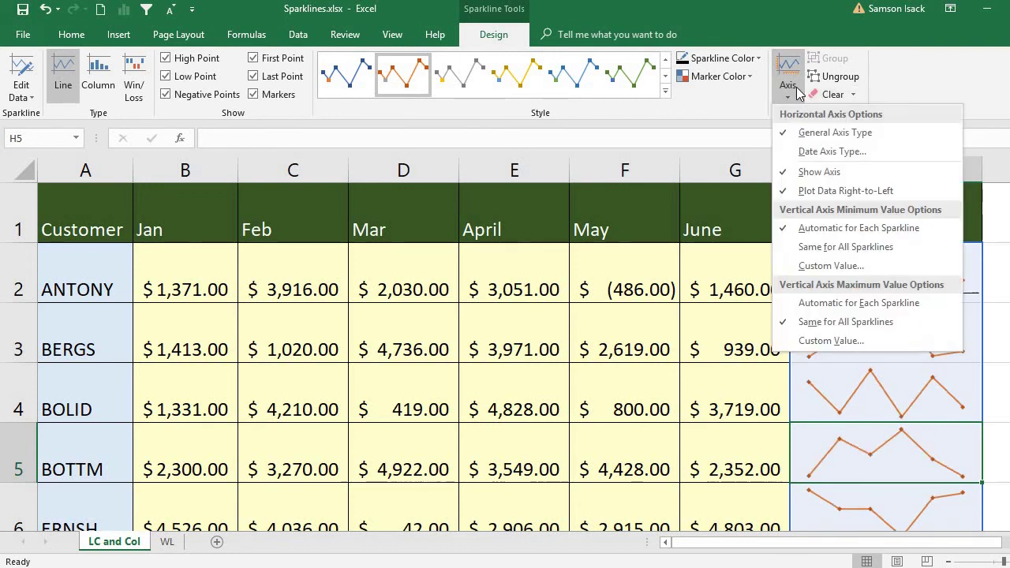
click(831, 300)
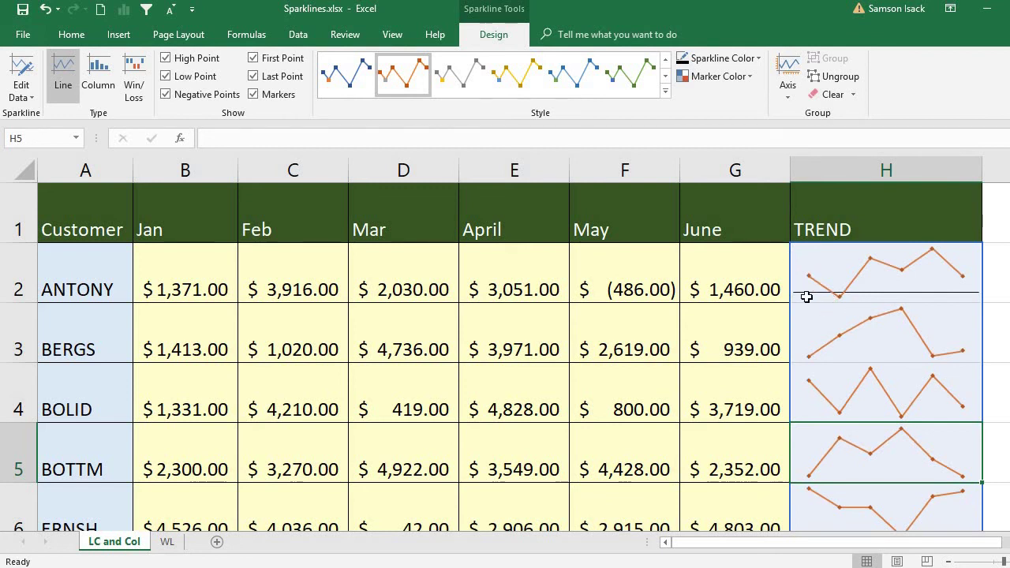
click(858, 283)
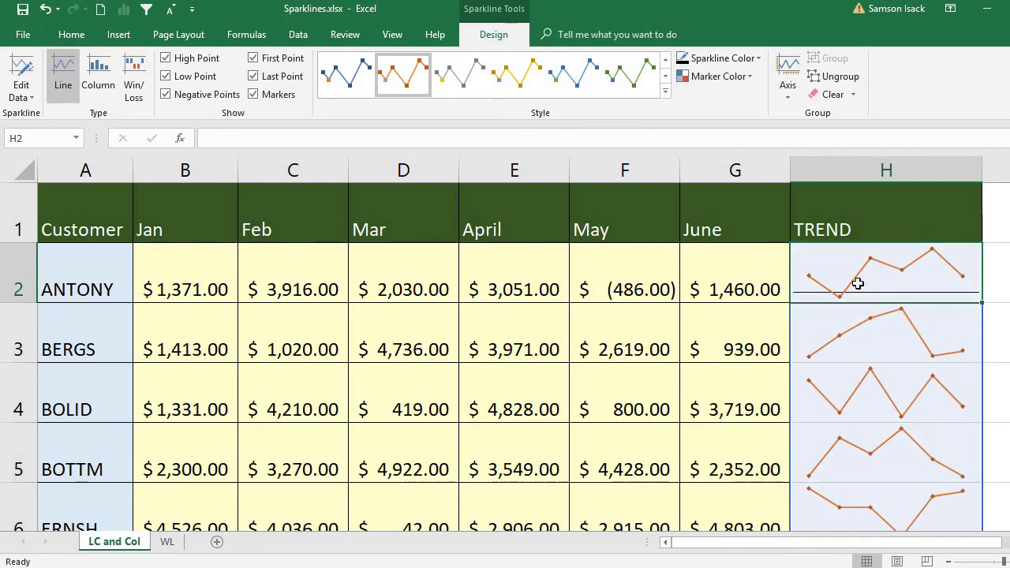
Turn off Show Axis and Plot Data Right-to-Left for the column H sparklines.
click(787, 79)
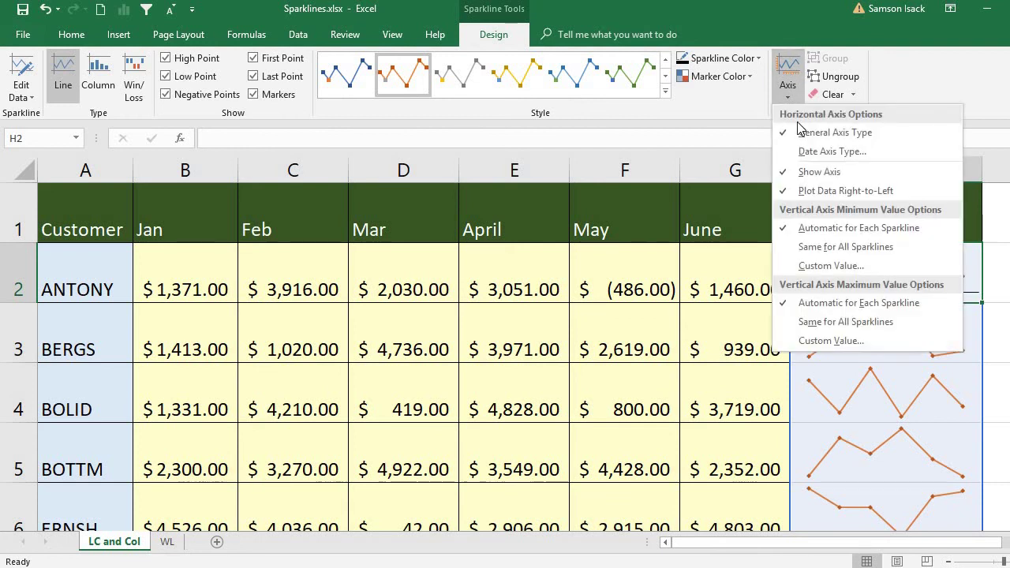
click(799, 171)
click(788, 71)
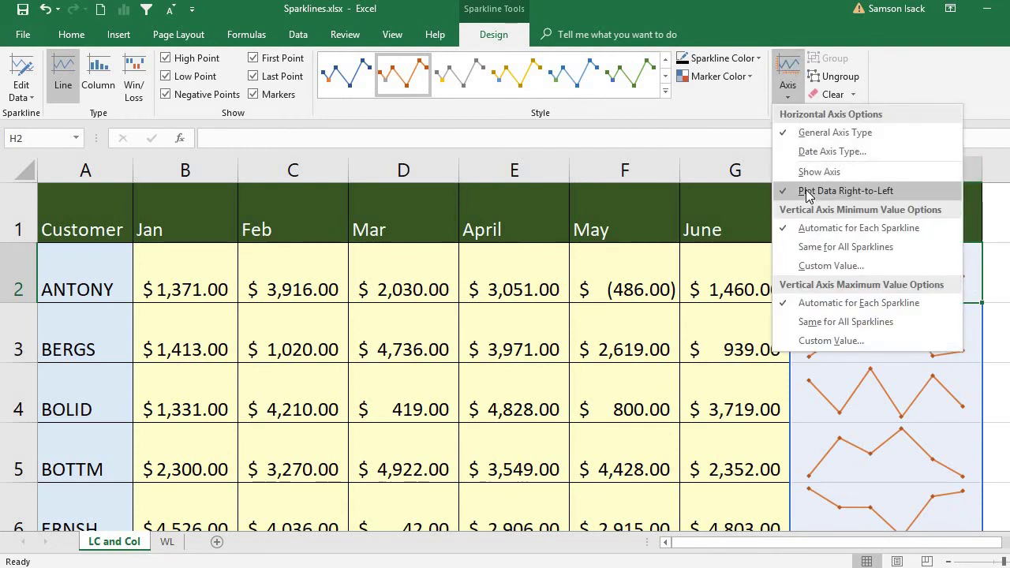
click(806, 193)
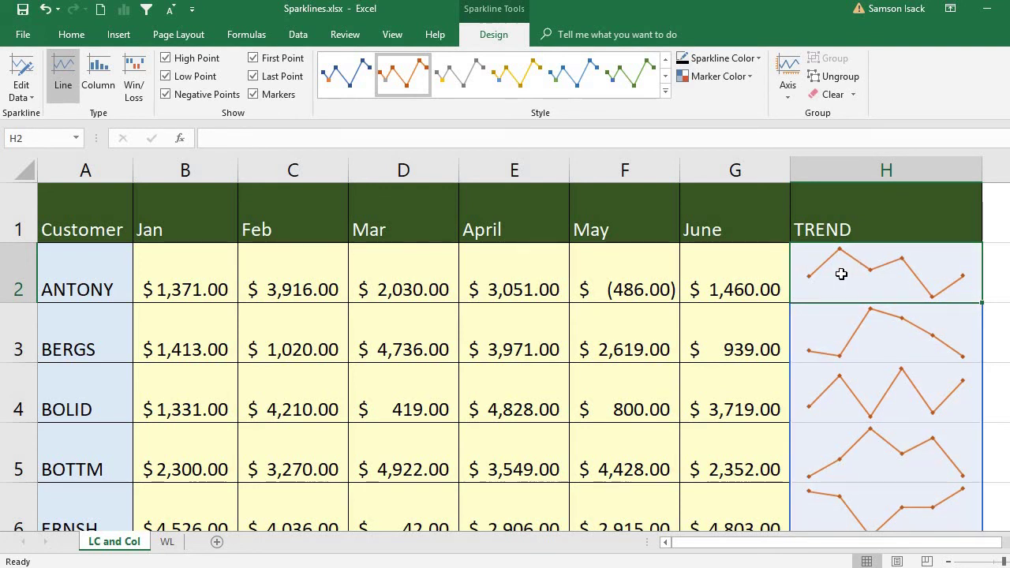
Type 'Good Performance' into H2, correcting stray characters and typos along the way.
key(BackSpace)
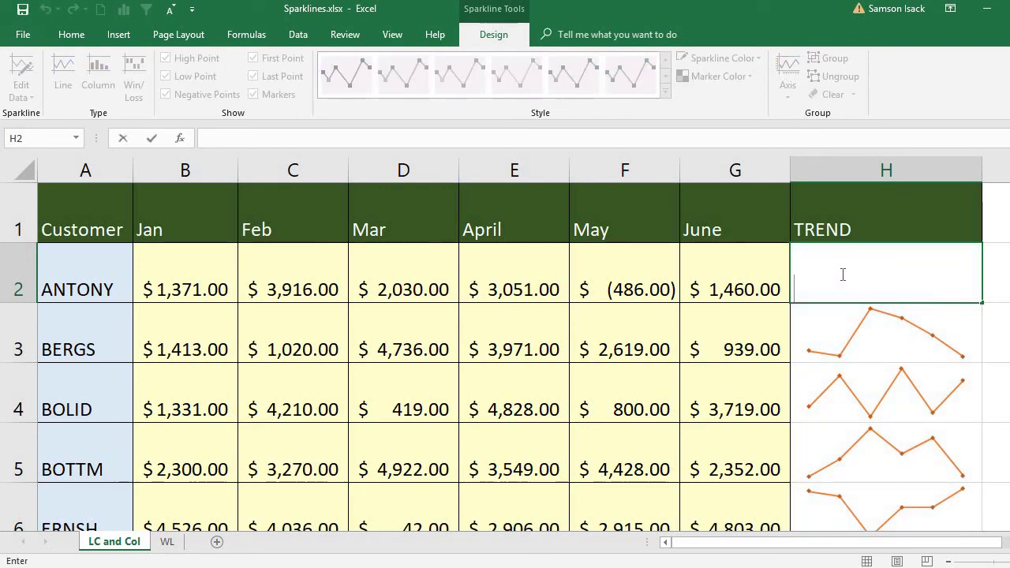
text(A)
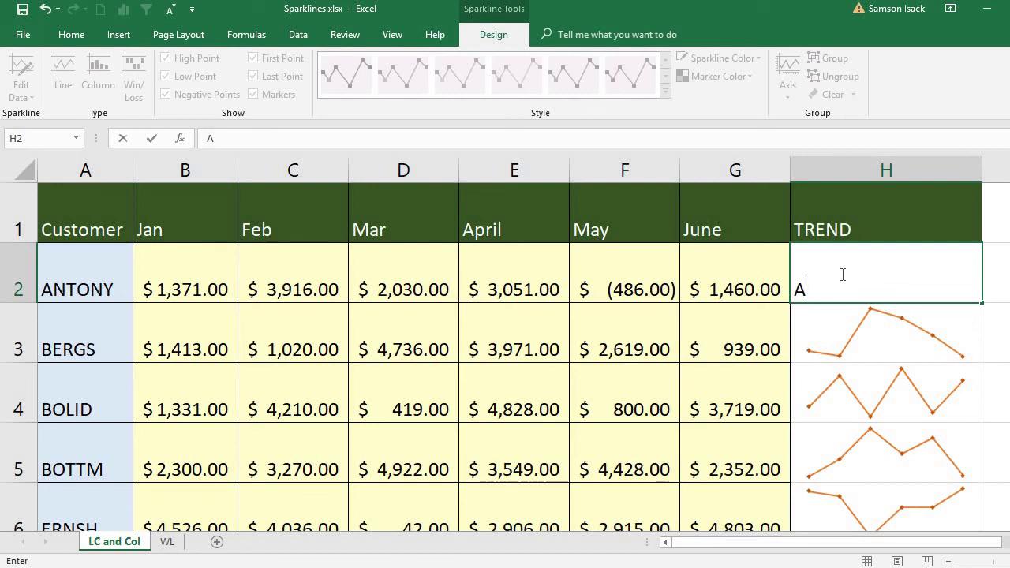
double_click(843, 275)
text(t)
key(BackSpace)
text(good)
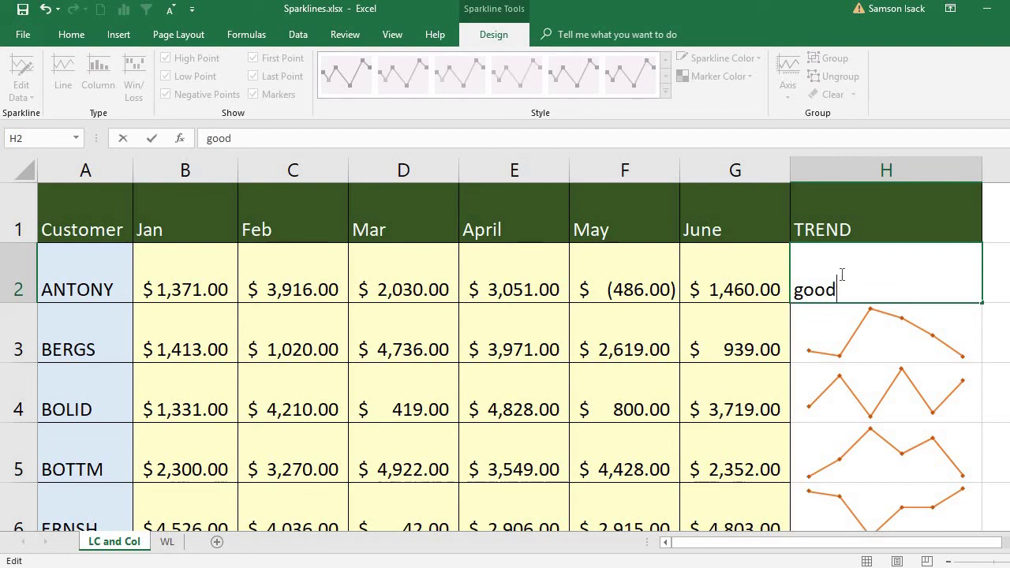
key(BackSpace)
key(BackSpace)
key(BackSpace)
key(BackSpace)
text(o)
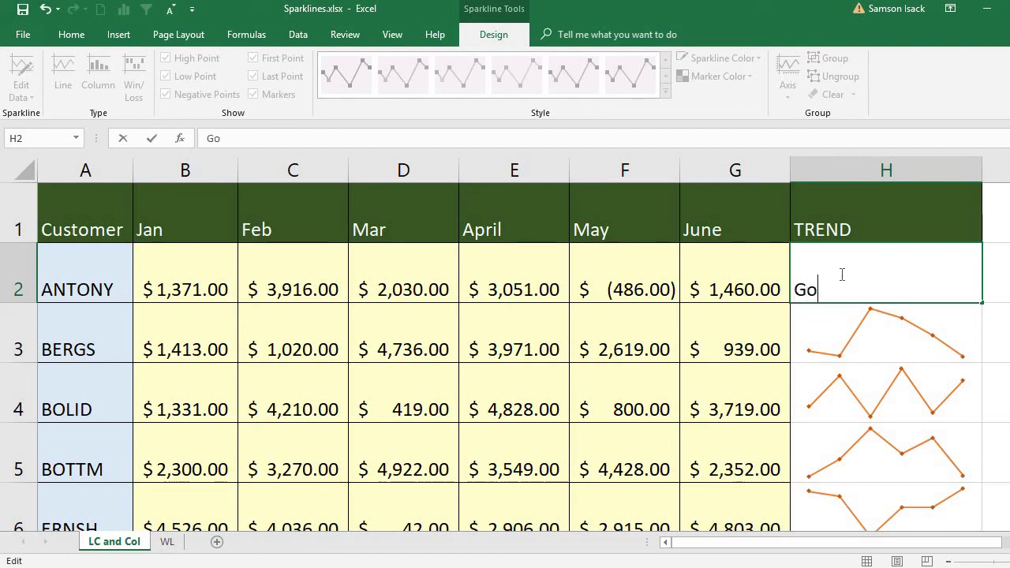
text(od Performancxe)
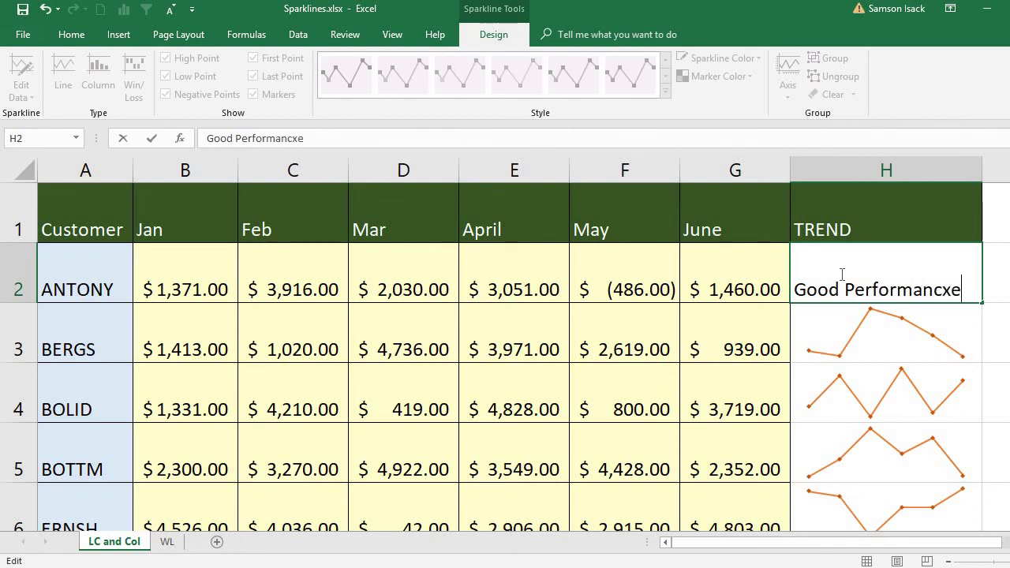
key(BackSpace)
key(BackSpace)
Finish and commit 'Good Performance' in H2, verify the cell, then select F2.
text(e)
click(861, 323)
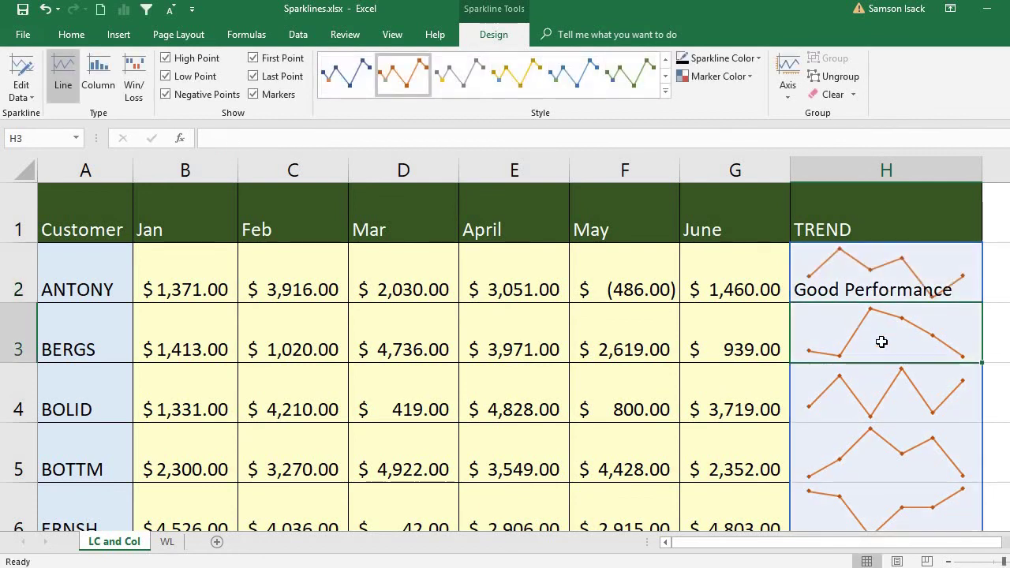
click(899, 294)
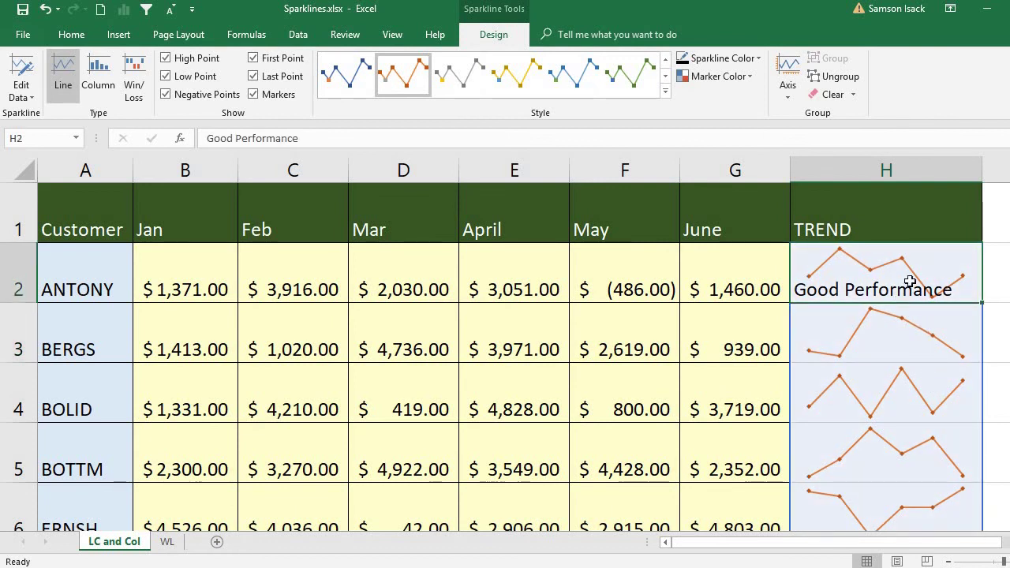
click(932, 331)
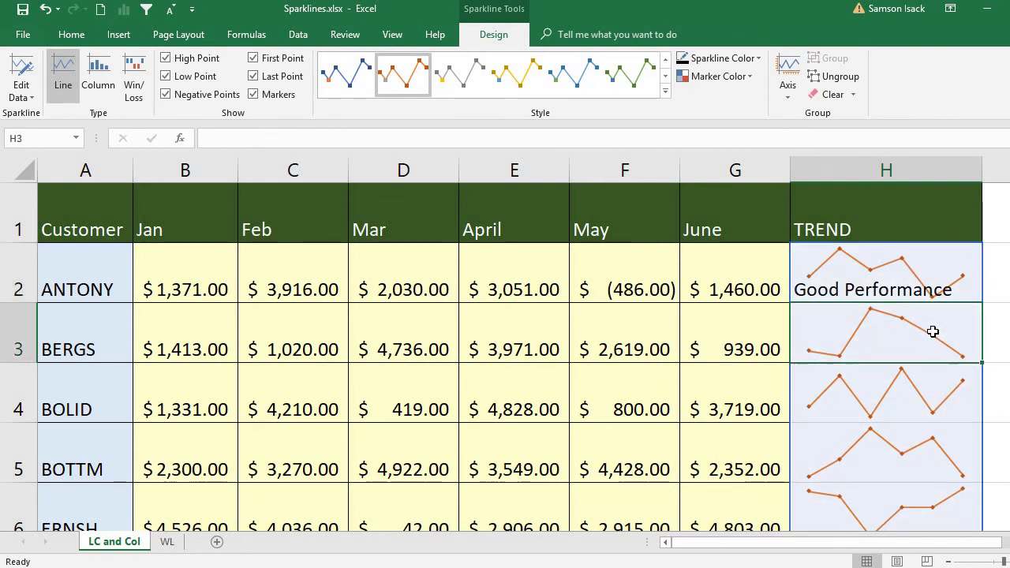
click(919, 290)
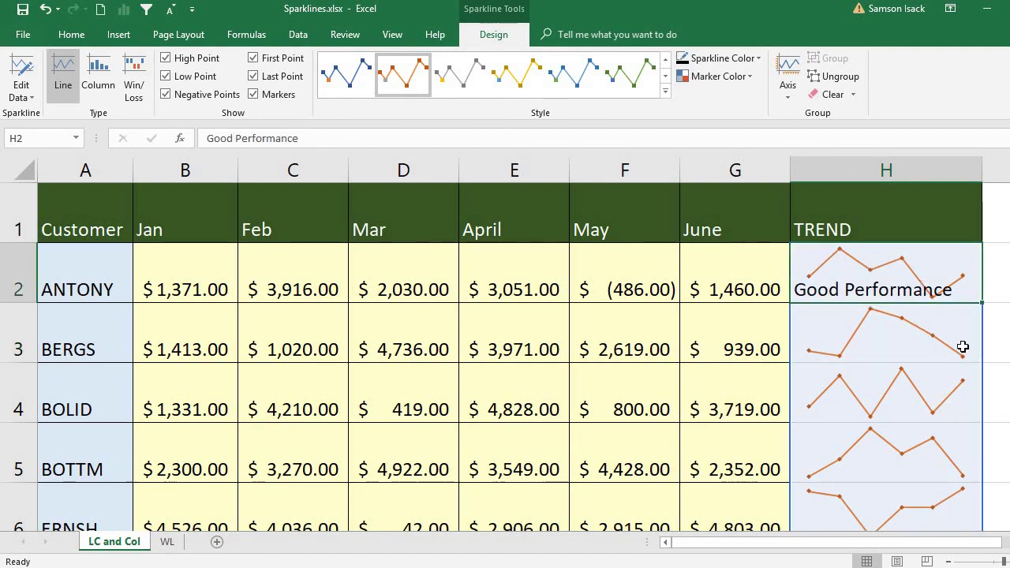
click(606, 289)
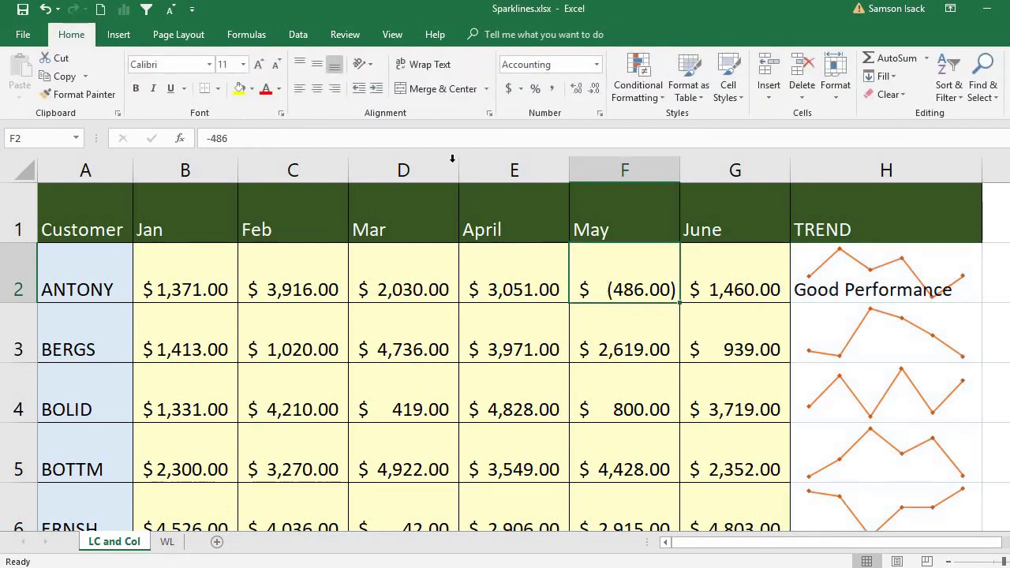
Change ANTONY's May value in F2 from -486 to 486 and reselect the column H sparklines.
click(213, 138)
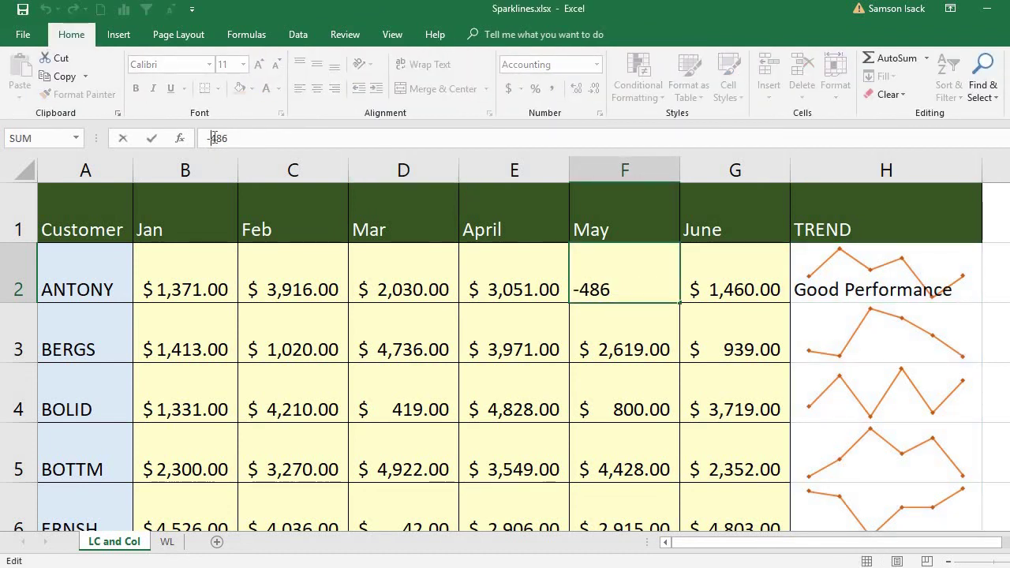
key(BackSpace)
key(Return)
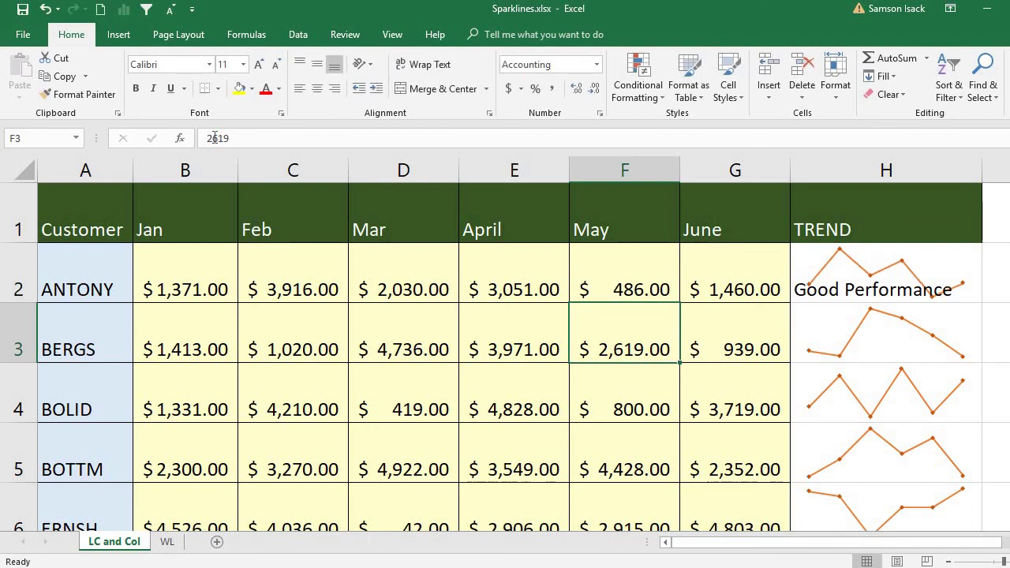
click(908, 309)
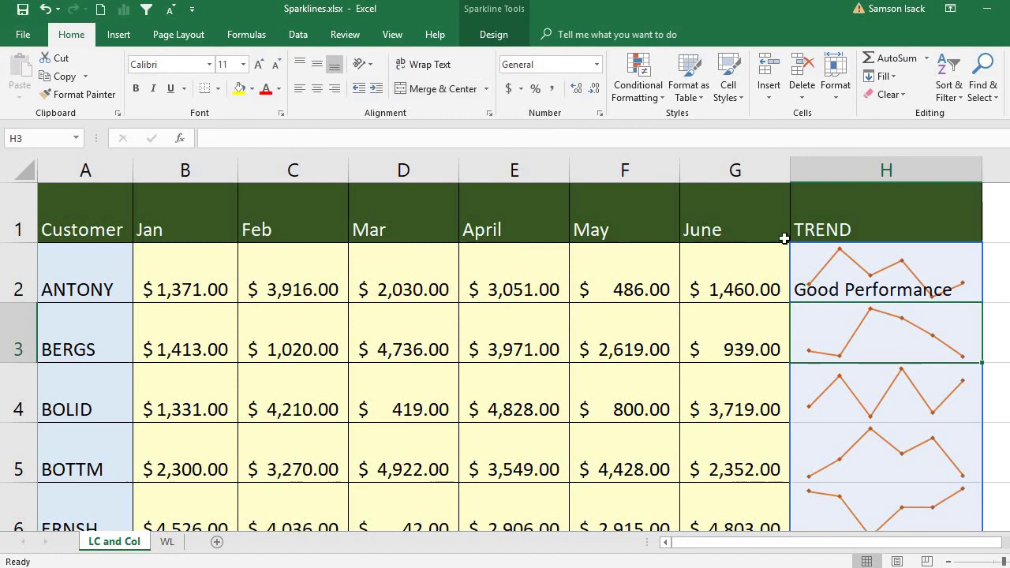
click(874, 283)
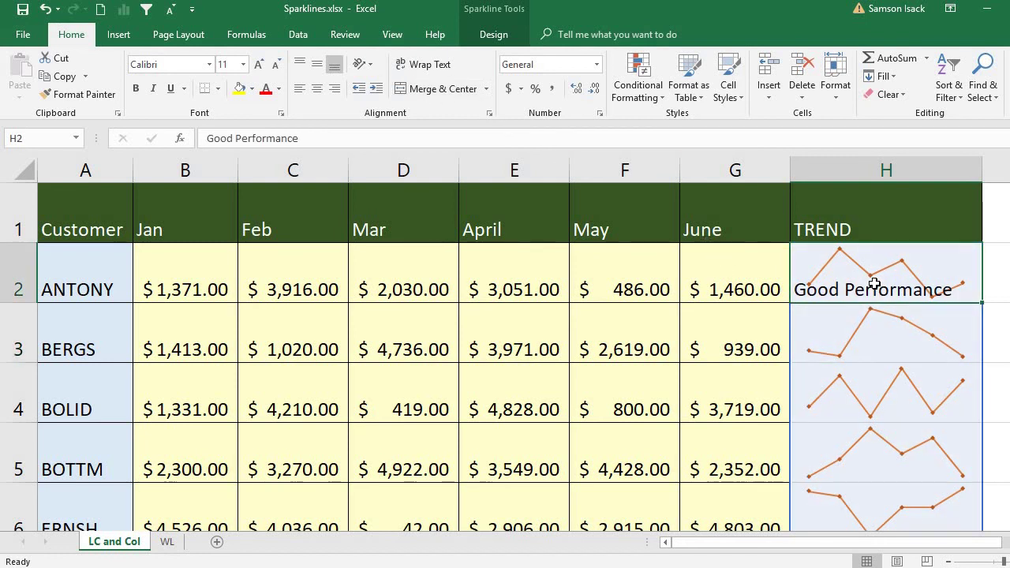